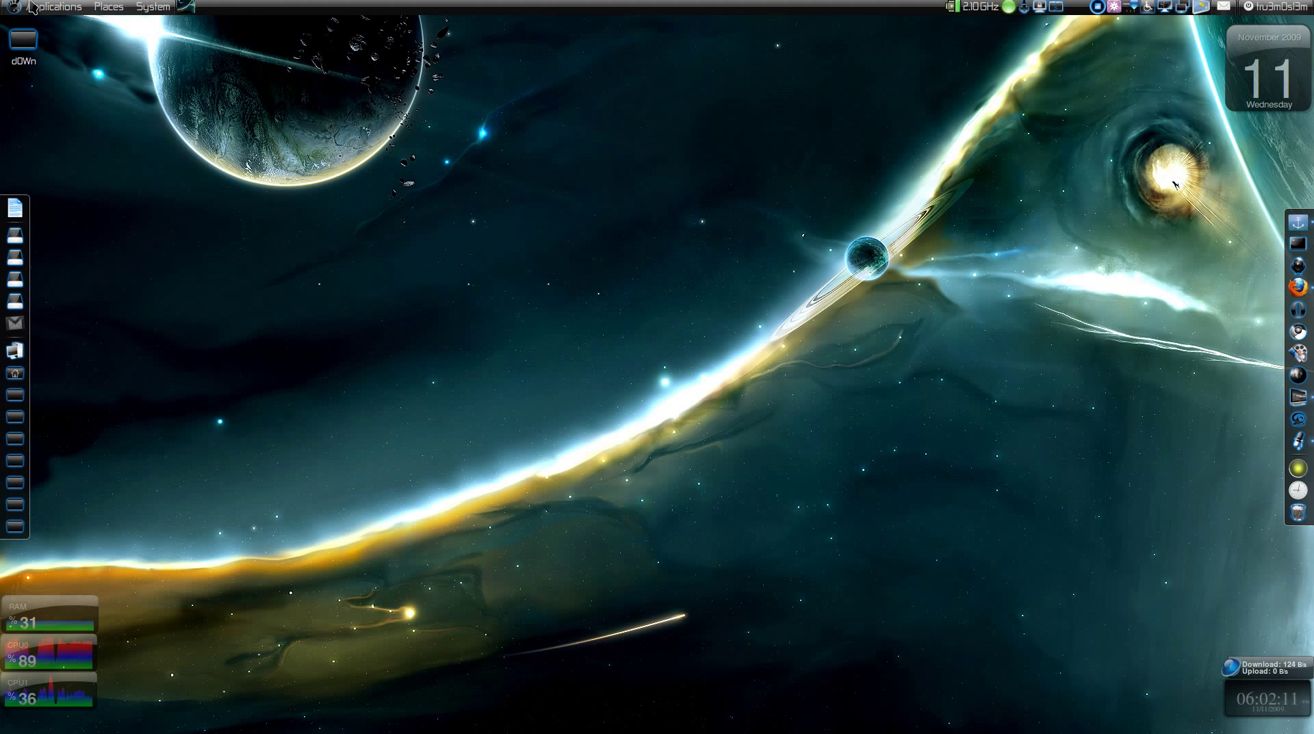
Step: Dismiss the Applications menu and switch to the PiTiVi New Project window
click(53, 7)
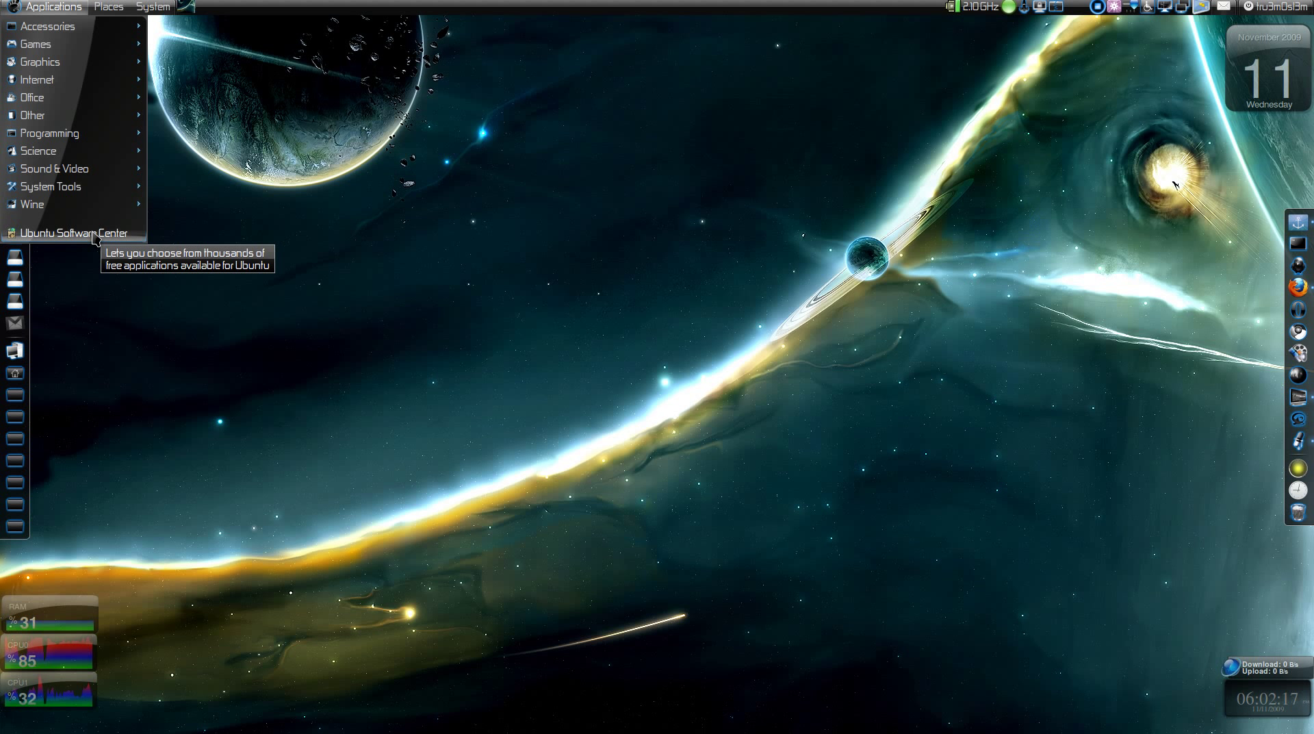
click(778, 407)
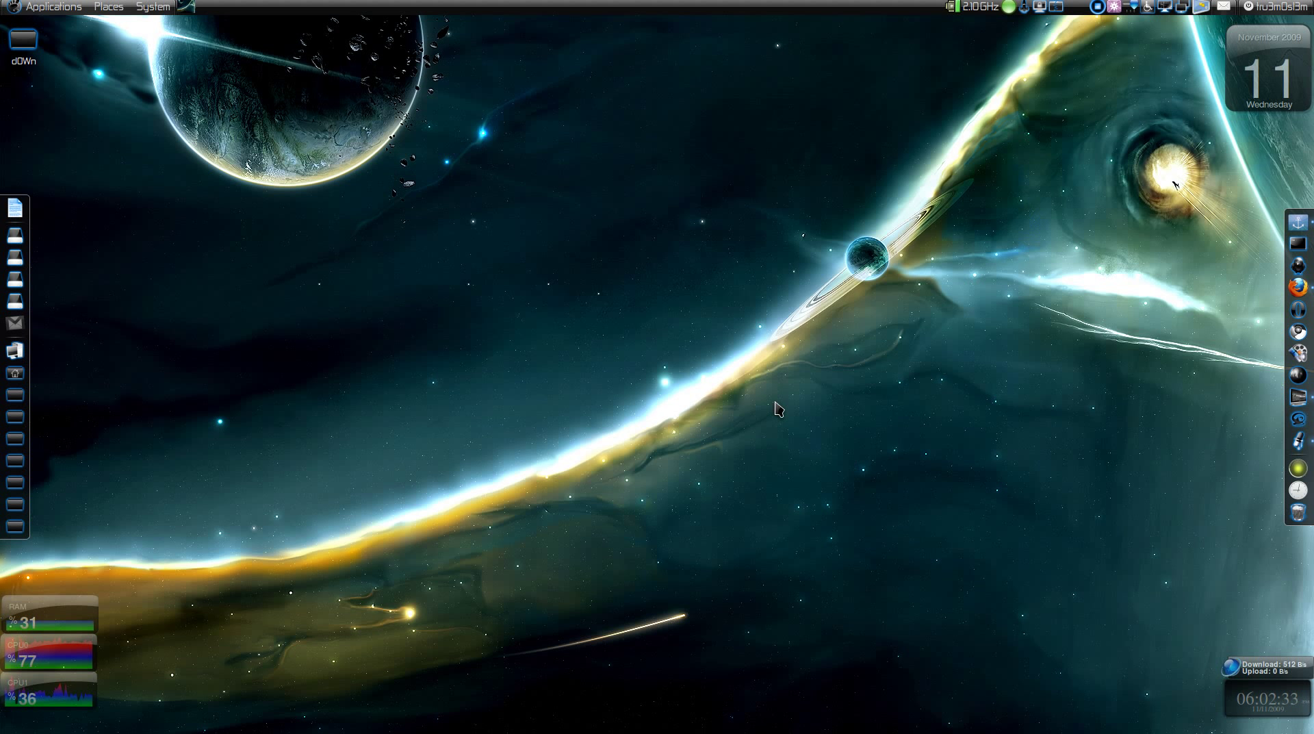
key(alt+Tab)
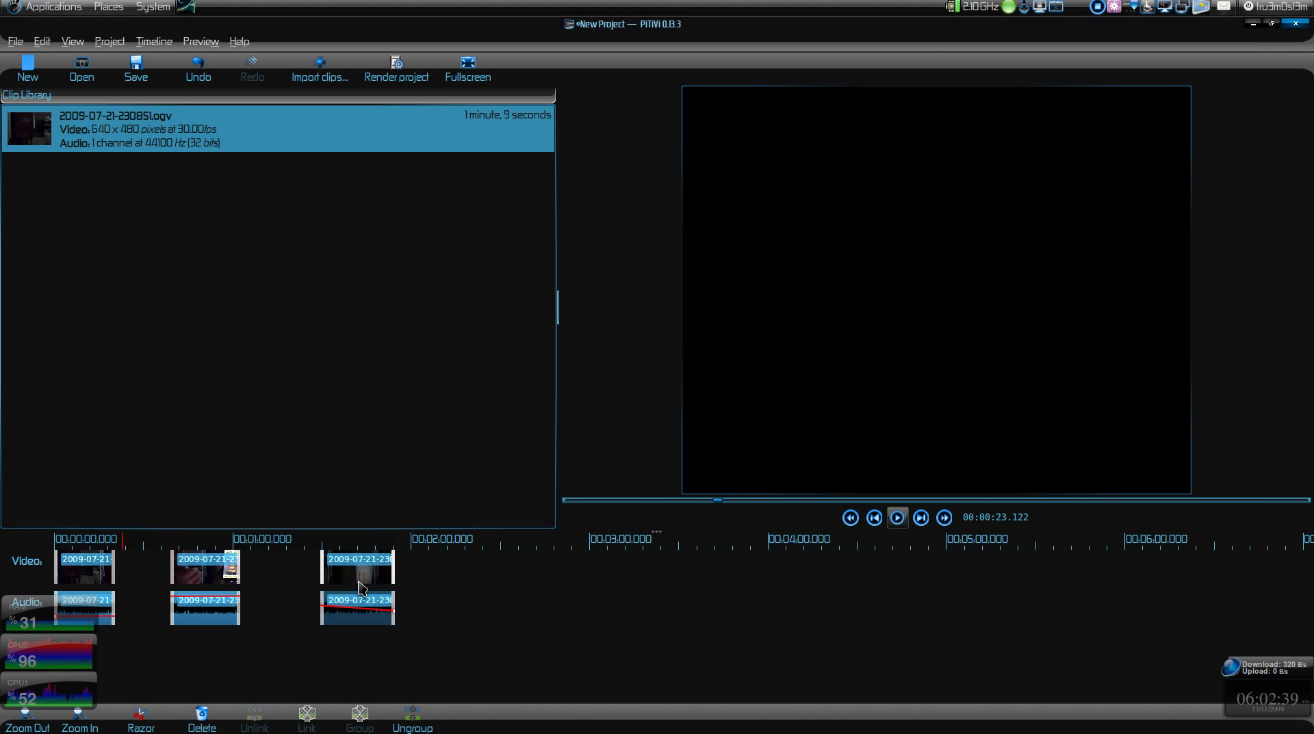
Step: Drag the third clip pair left toward the second, and nudge the second pair slightly earlier
drag(360, 584, 327, 584)
drag(195, 574, 184, 572)
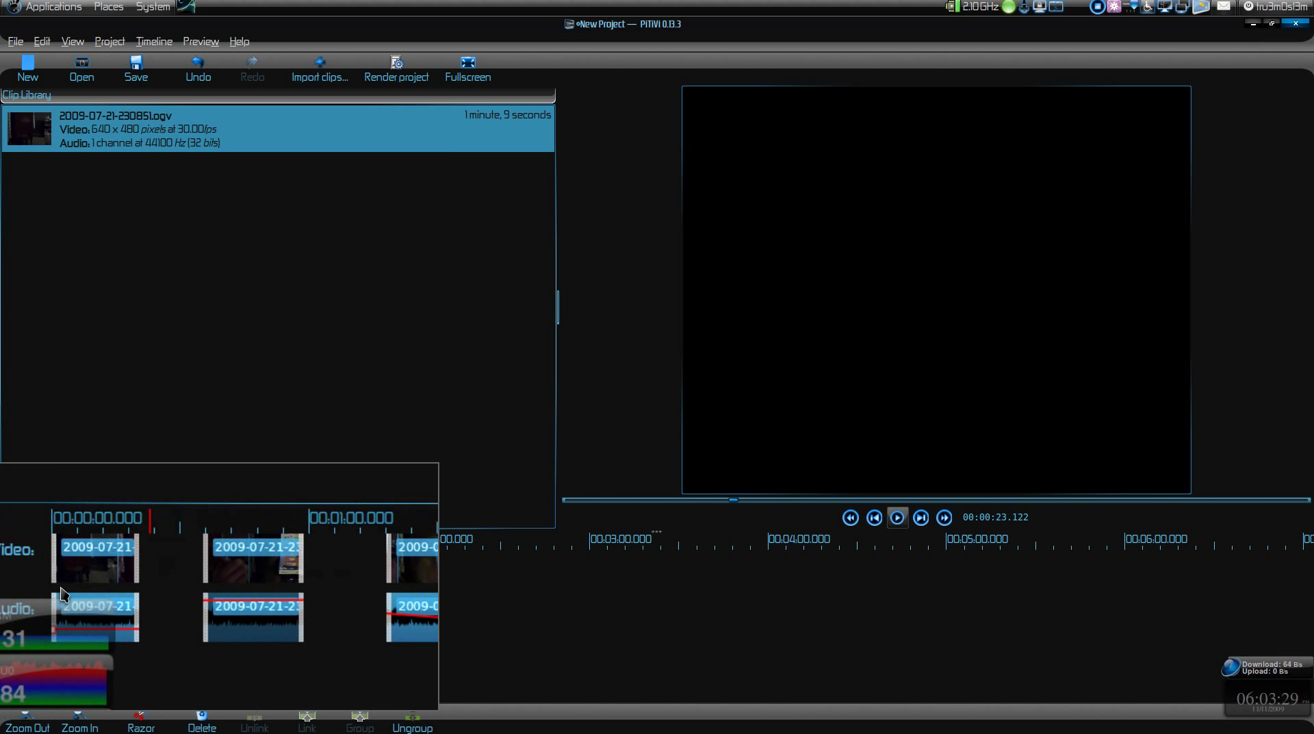
Step: Add the library clip to the timeline and split it with the Razor just past one minute
drag(123, 152, 130, 590)
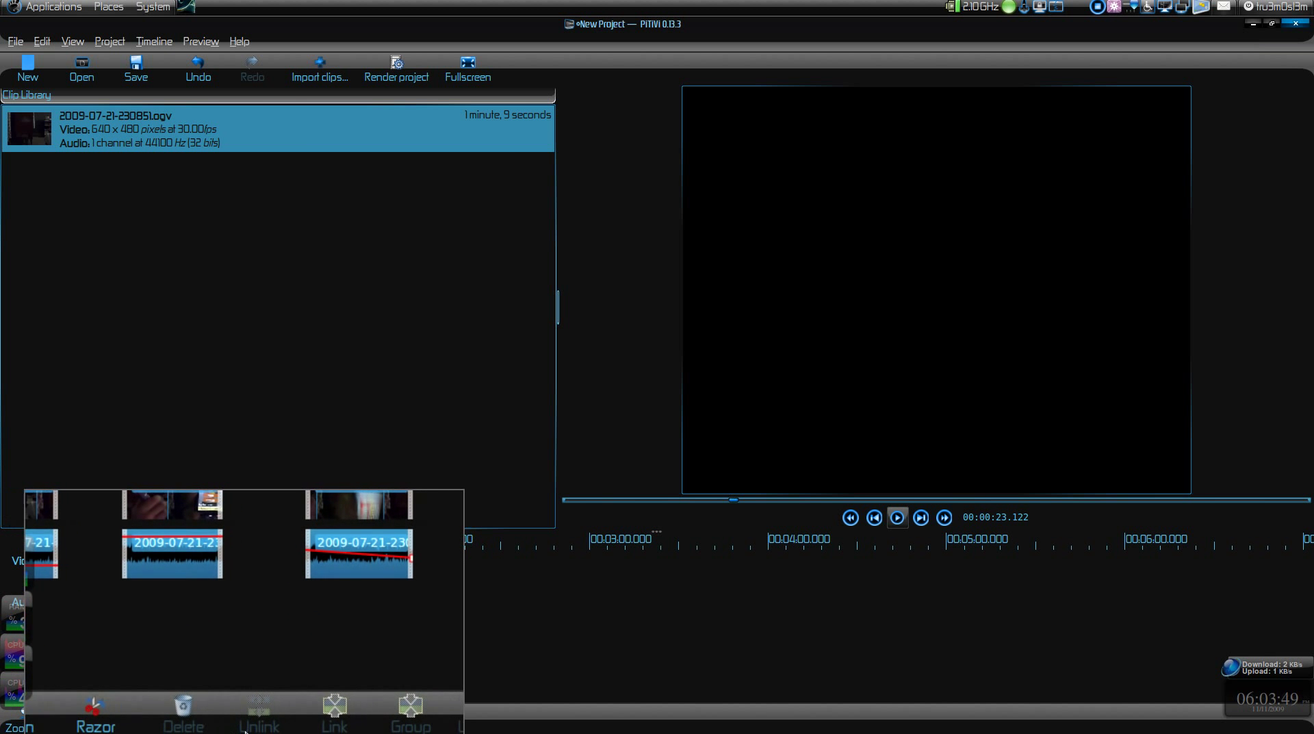
click(135, 715)
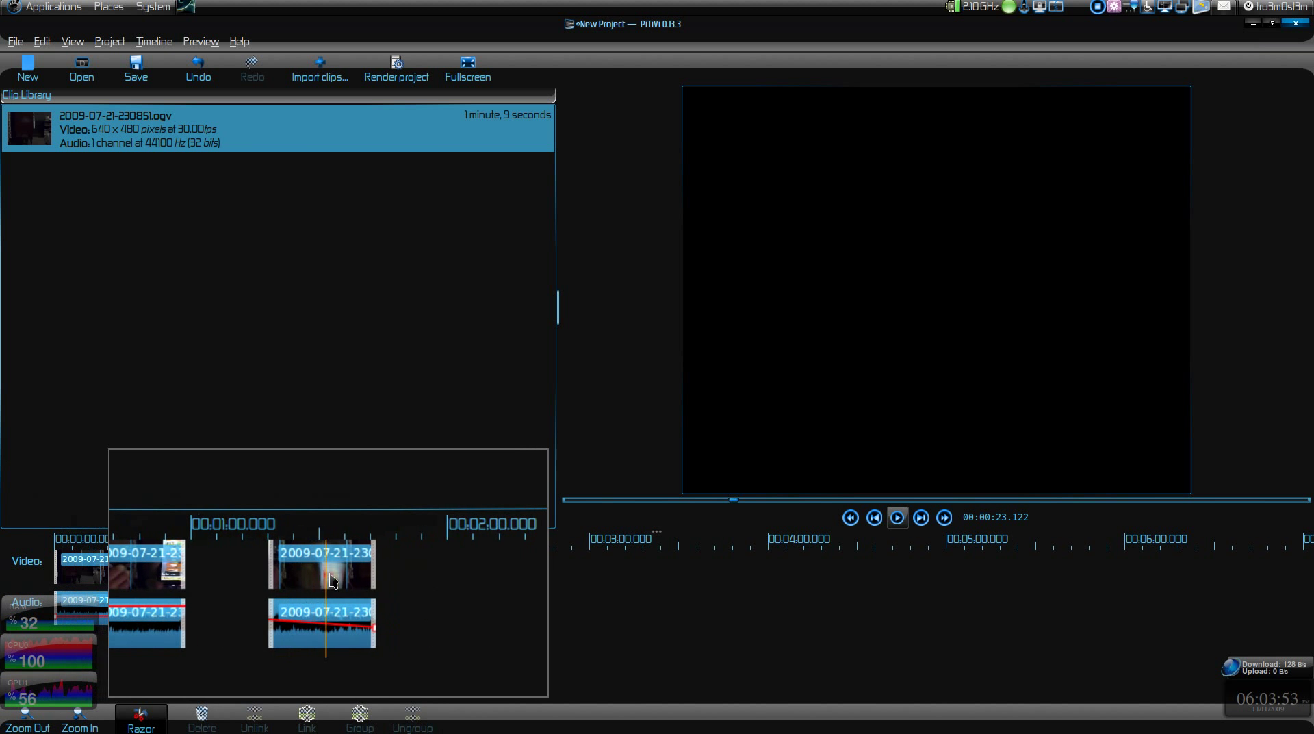
click(333, 580)
Step: Drag the right half of the split clip later to leave a gap
drag(334, 580, 368, 575)
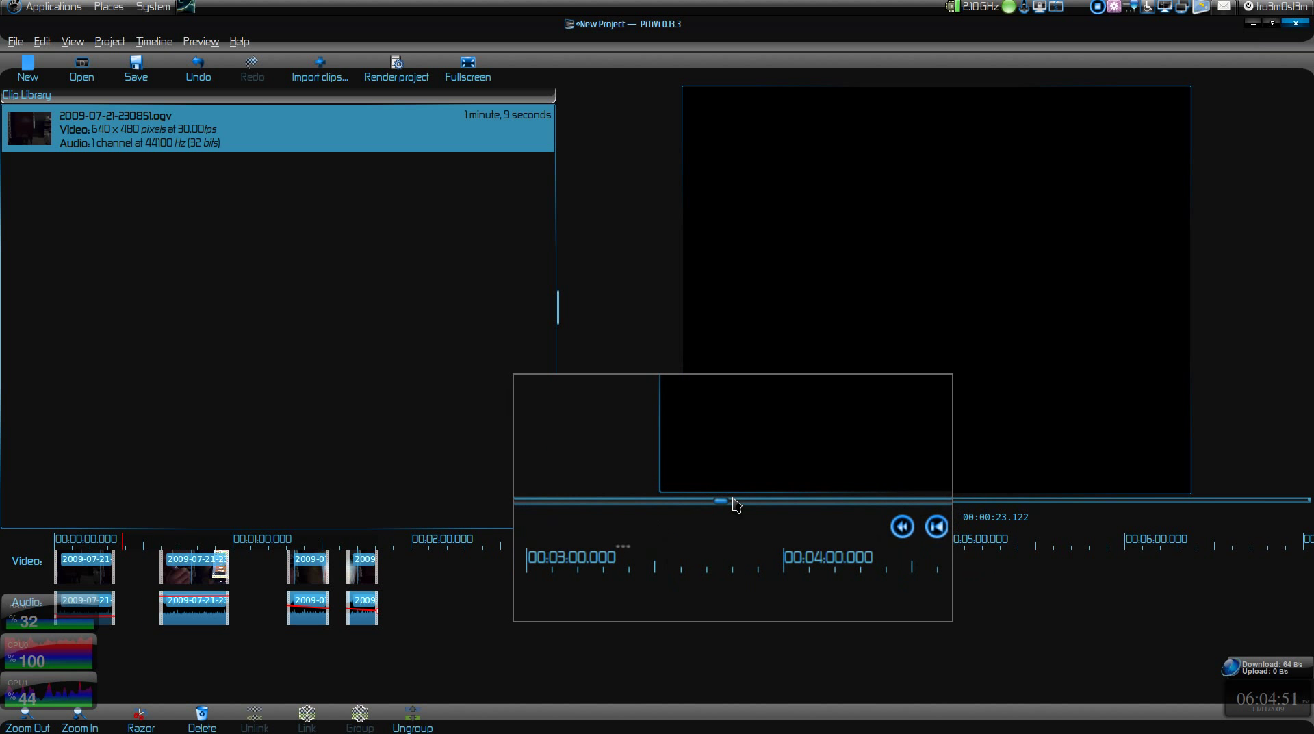
drag(676, 507, 513, 504)
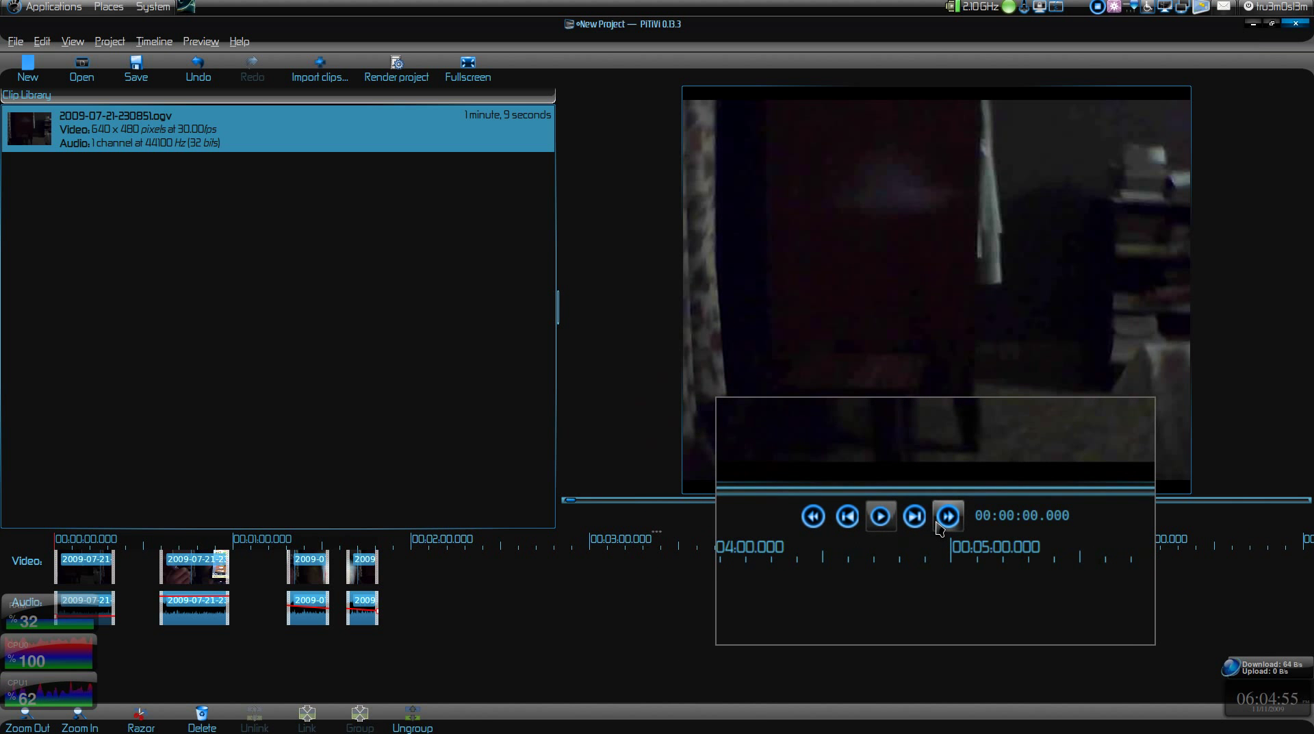
mouse_move(6, 543)
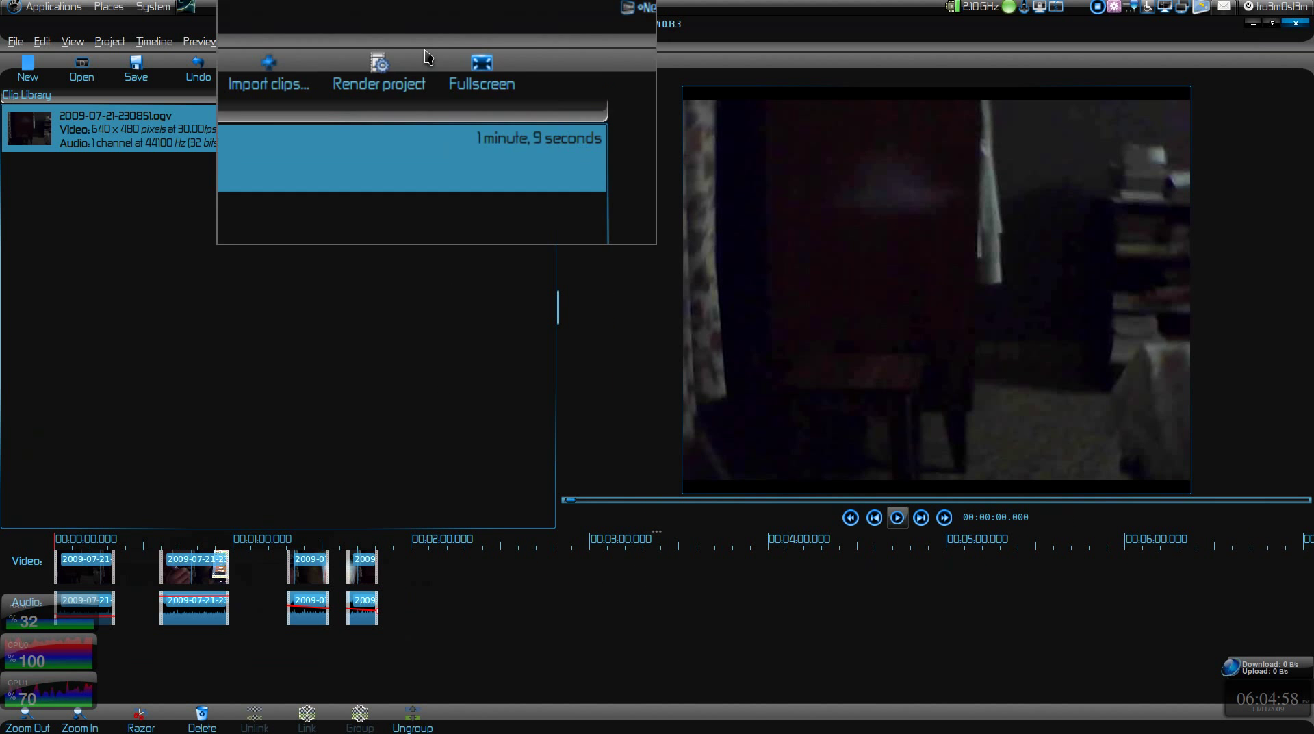
click(36, 44)
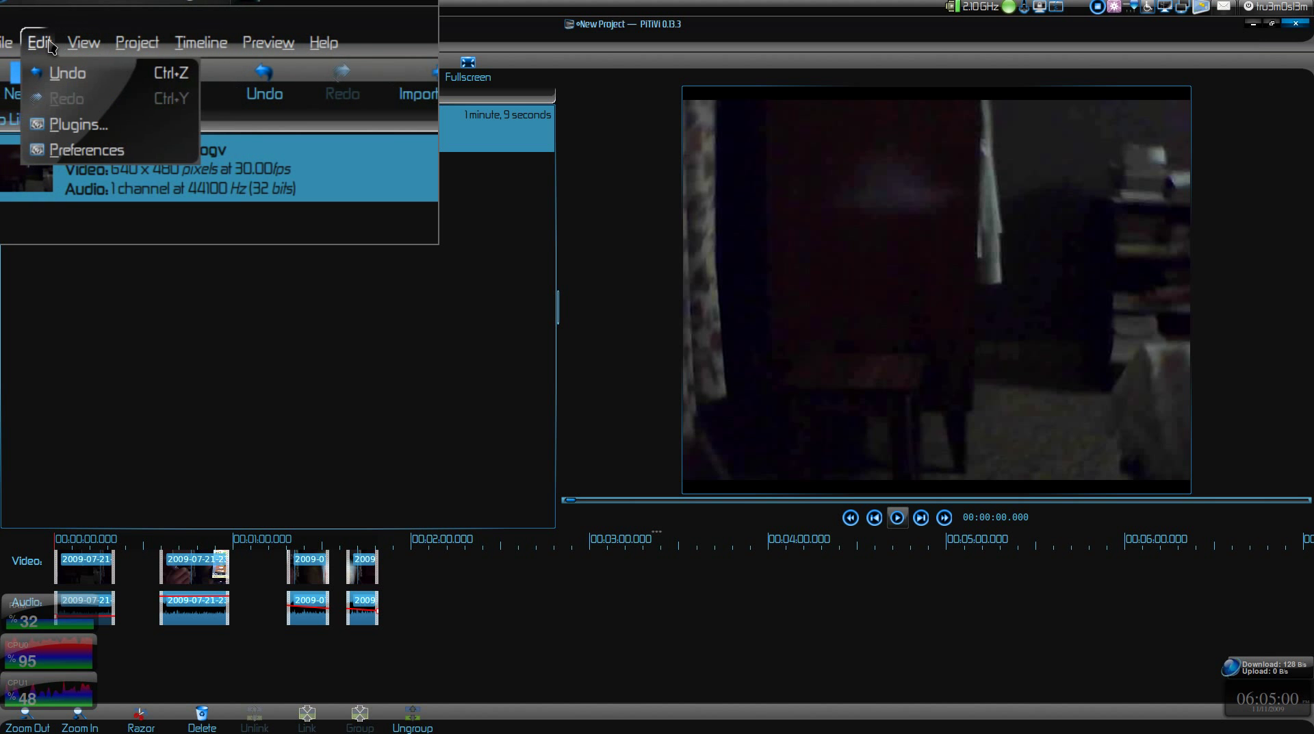
click(60, 119)
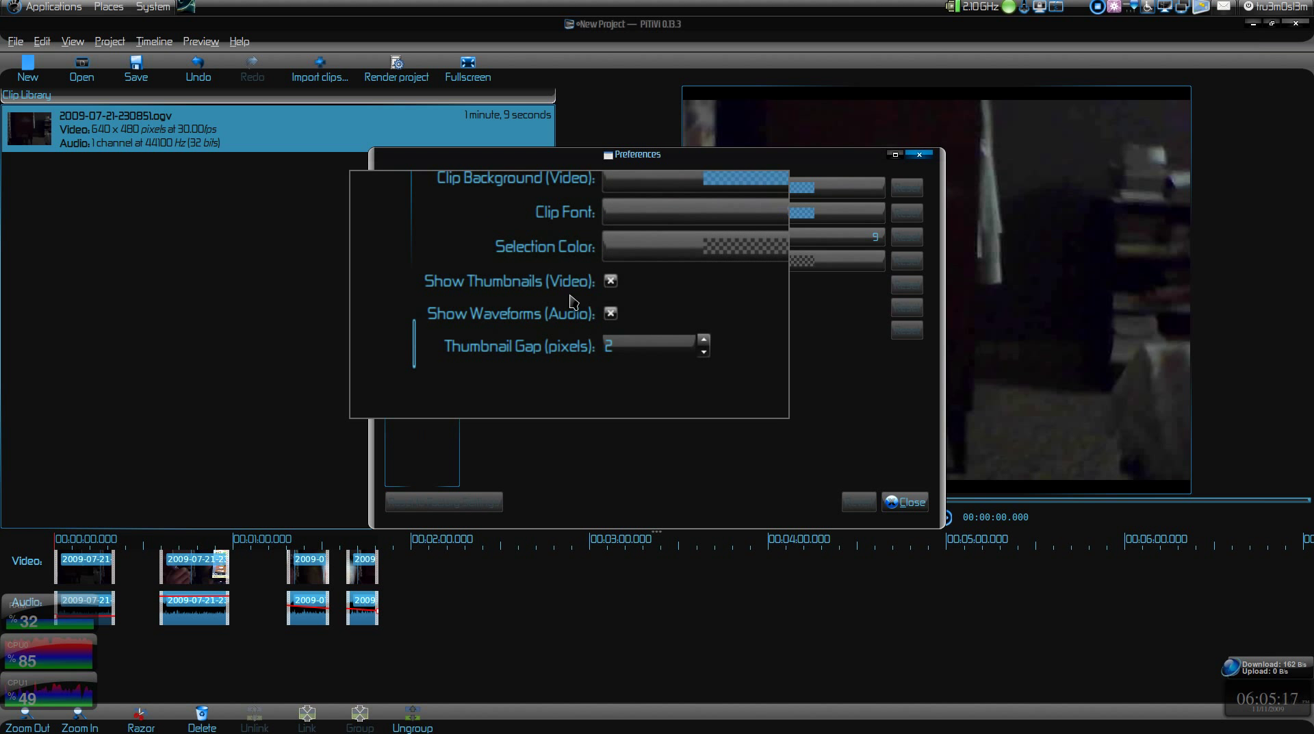
click(421, 199)
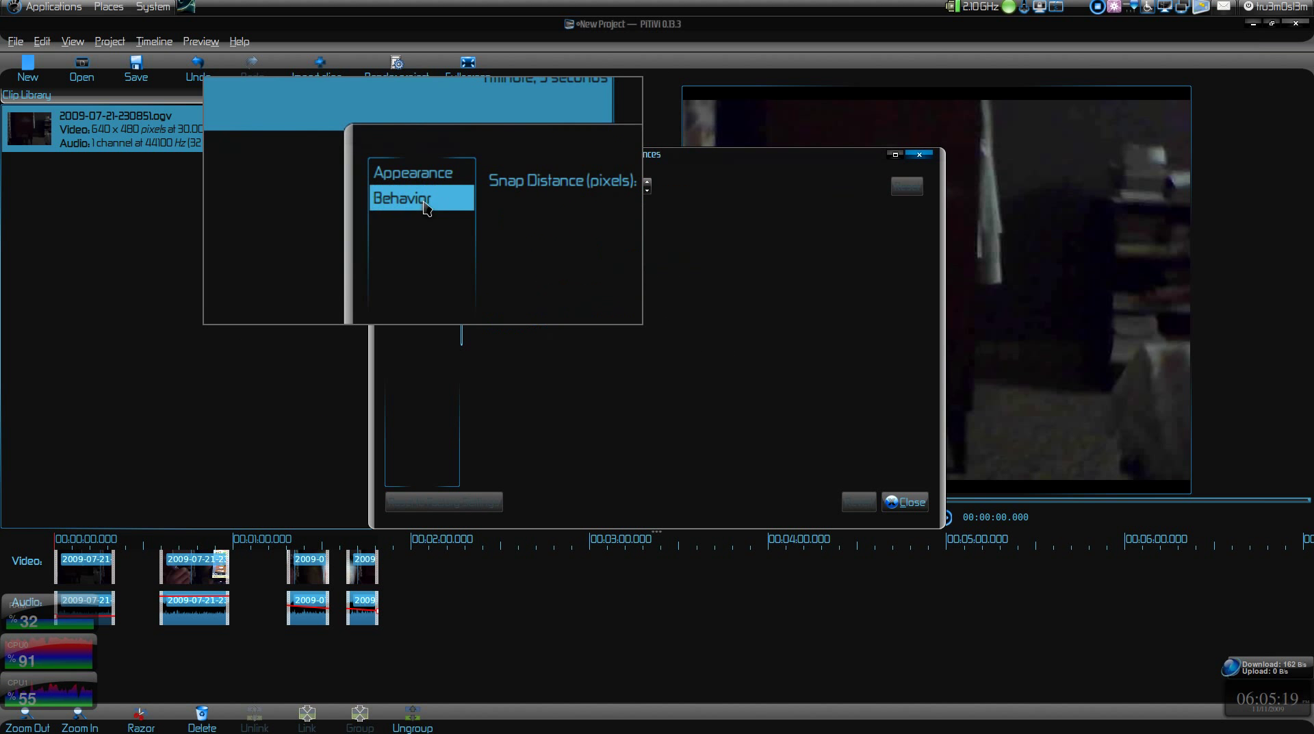
click(905, 502)
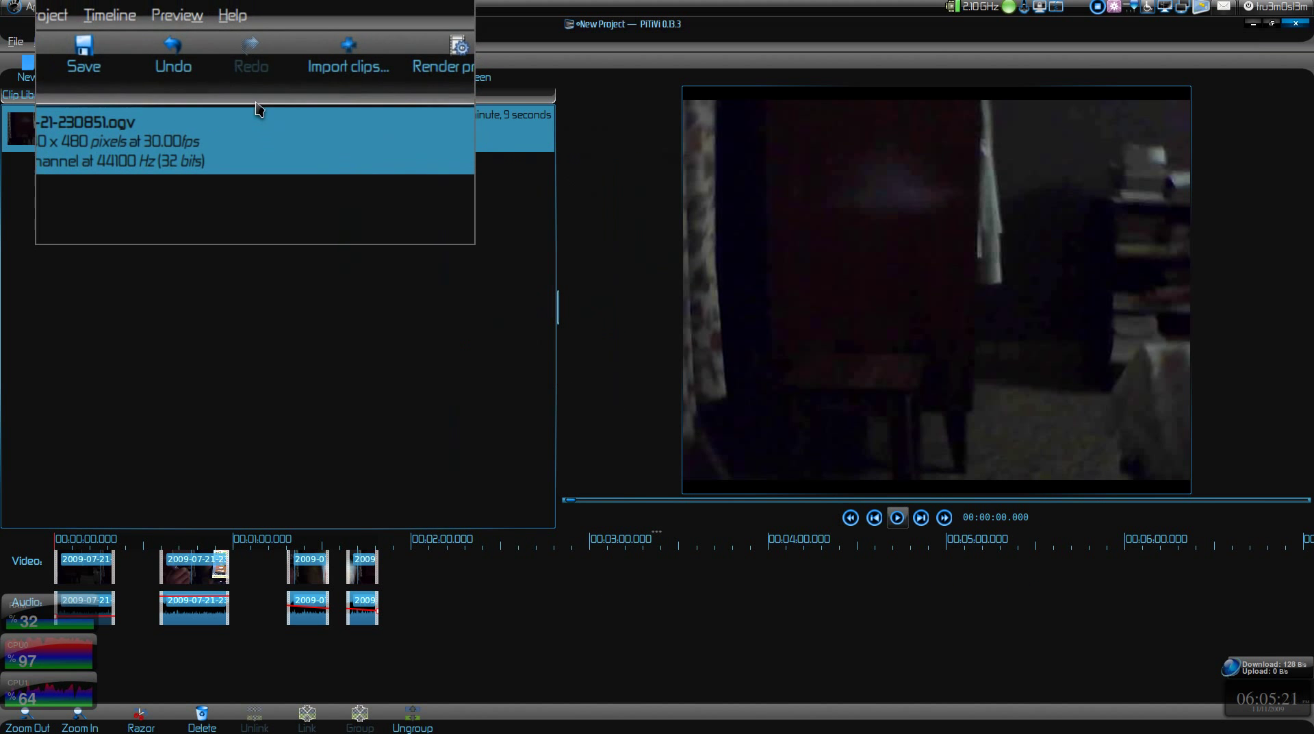
click(116, 42)
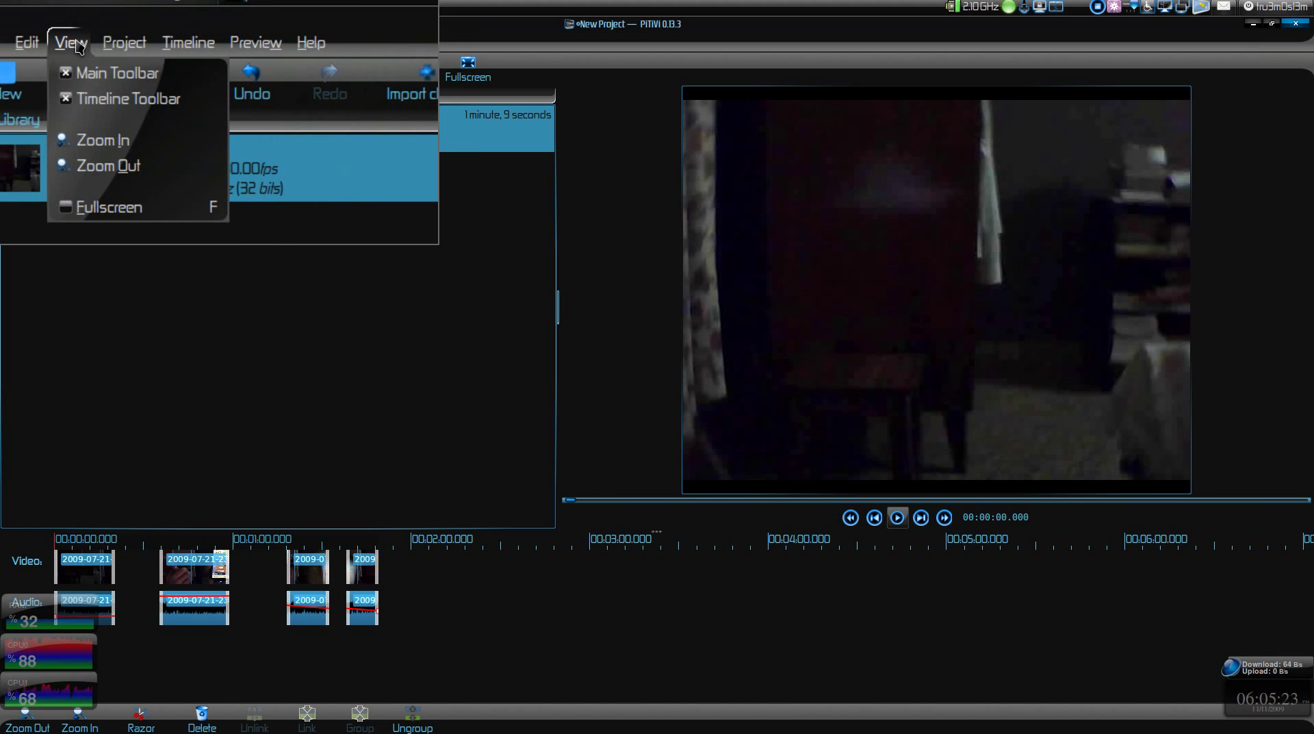
mouse_move(27, 41)
click(68, 103)
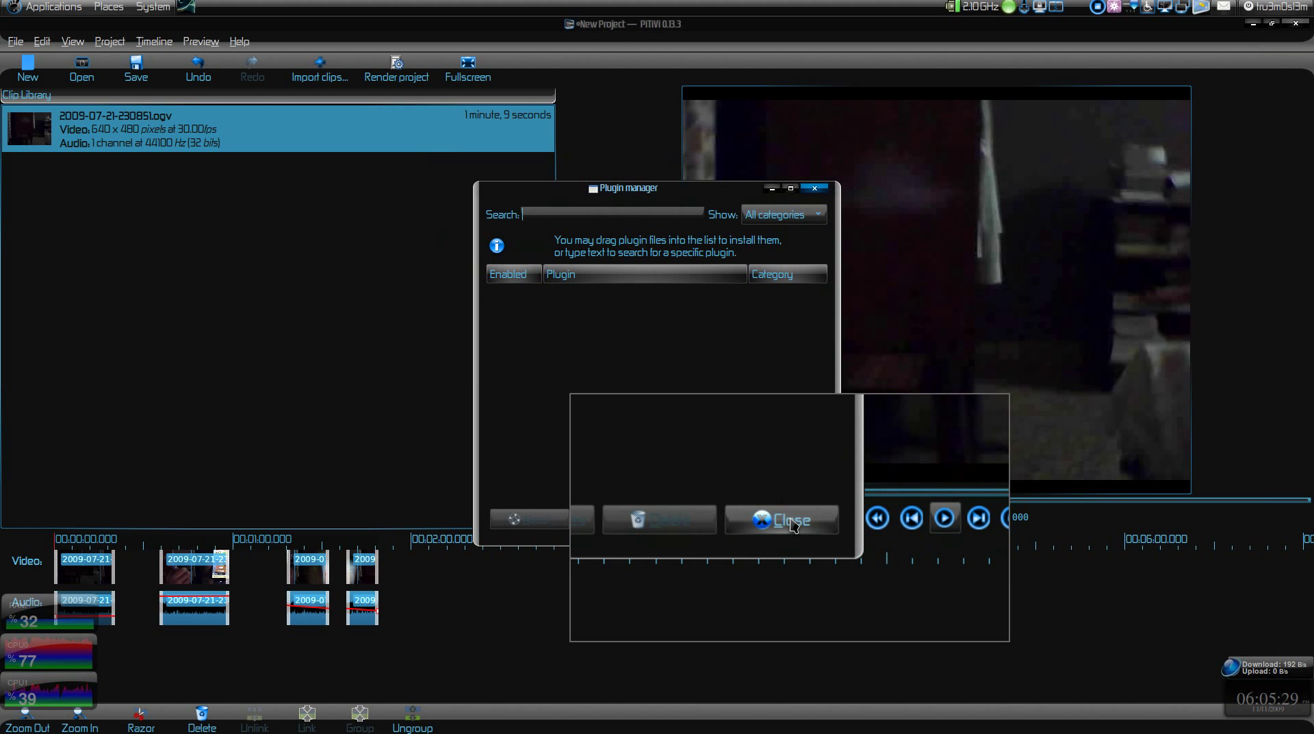
click(792, 524)
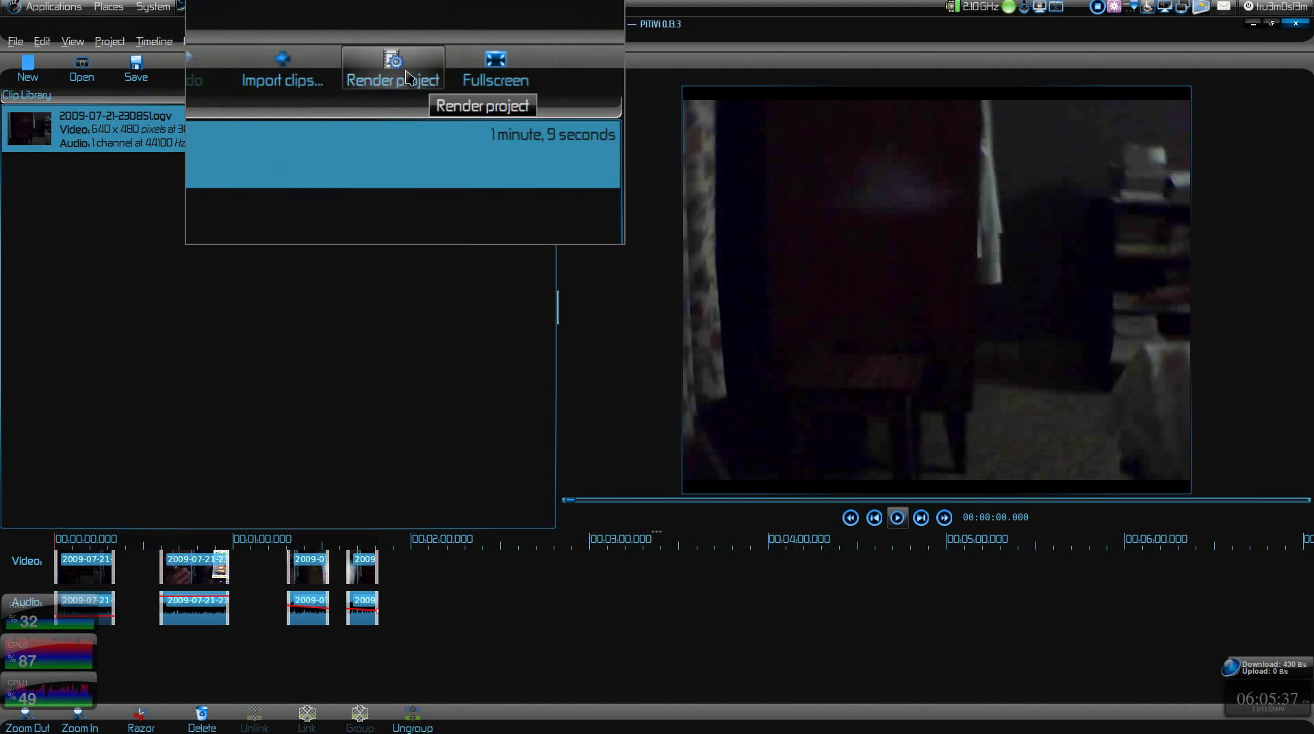
Step: Open the Render project dialog and cancel the output file chooser without picking a file
click(397, 69)
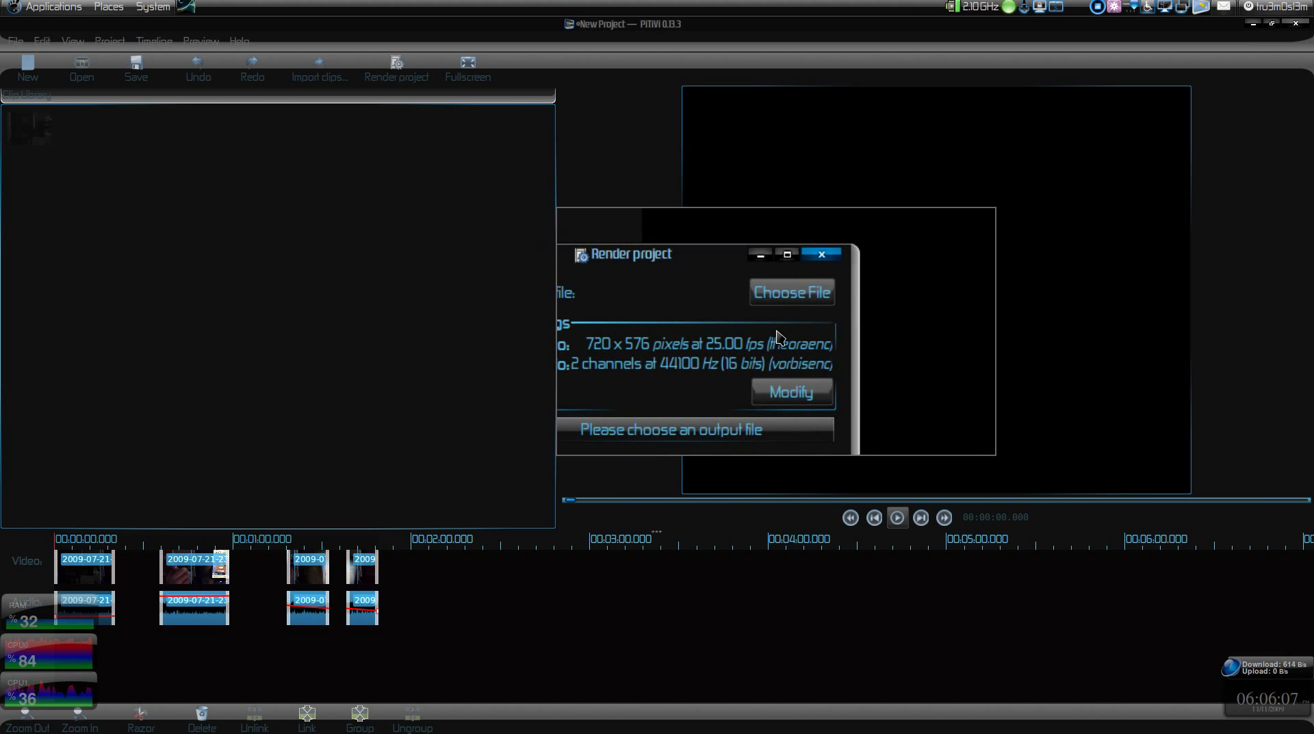
click(782, 311)
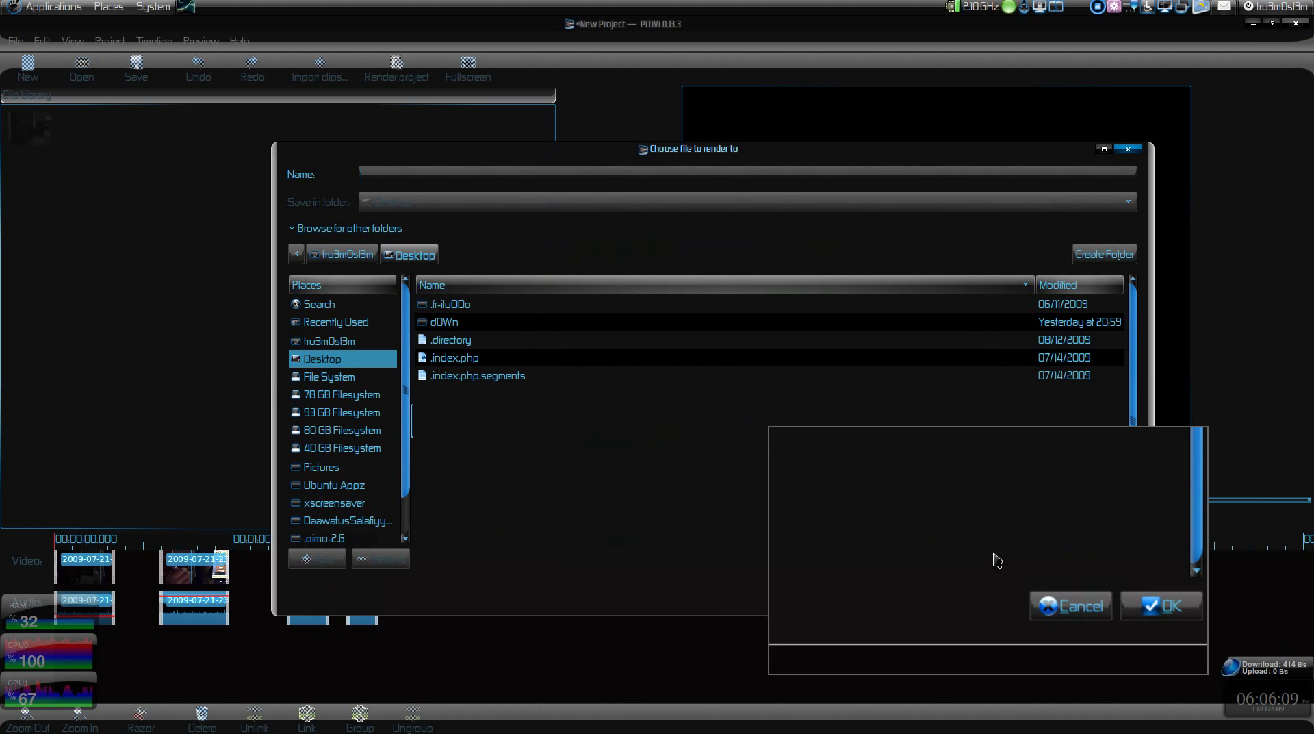
click(1027, 586)
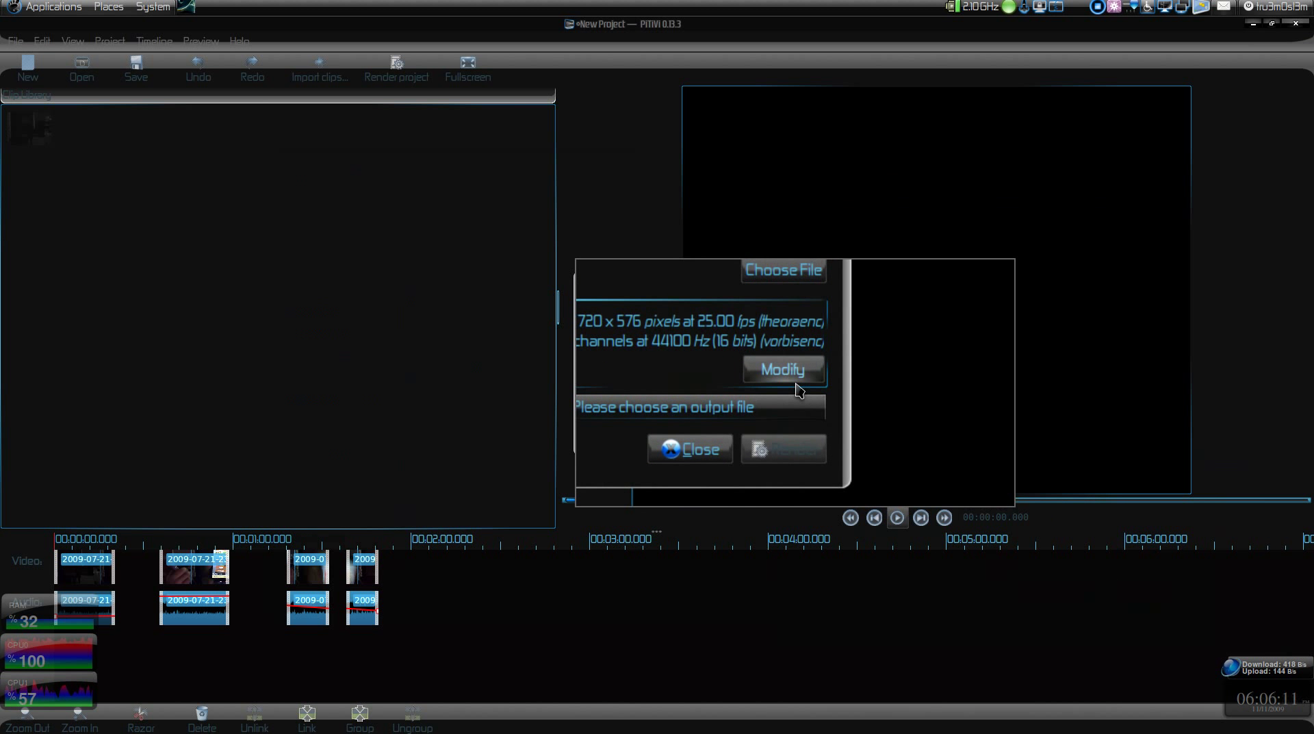
Step: Set the export video to a custom 1920x1080 size, starting from the 1080p full HD preset, at 60 fps
click(794, 380)
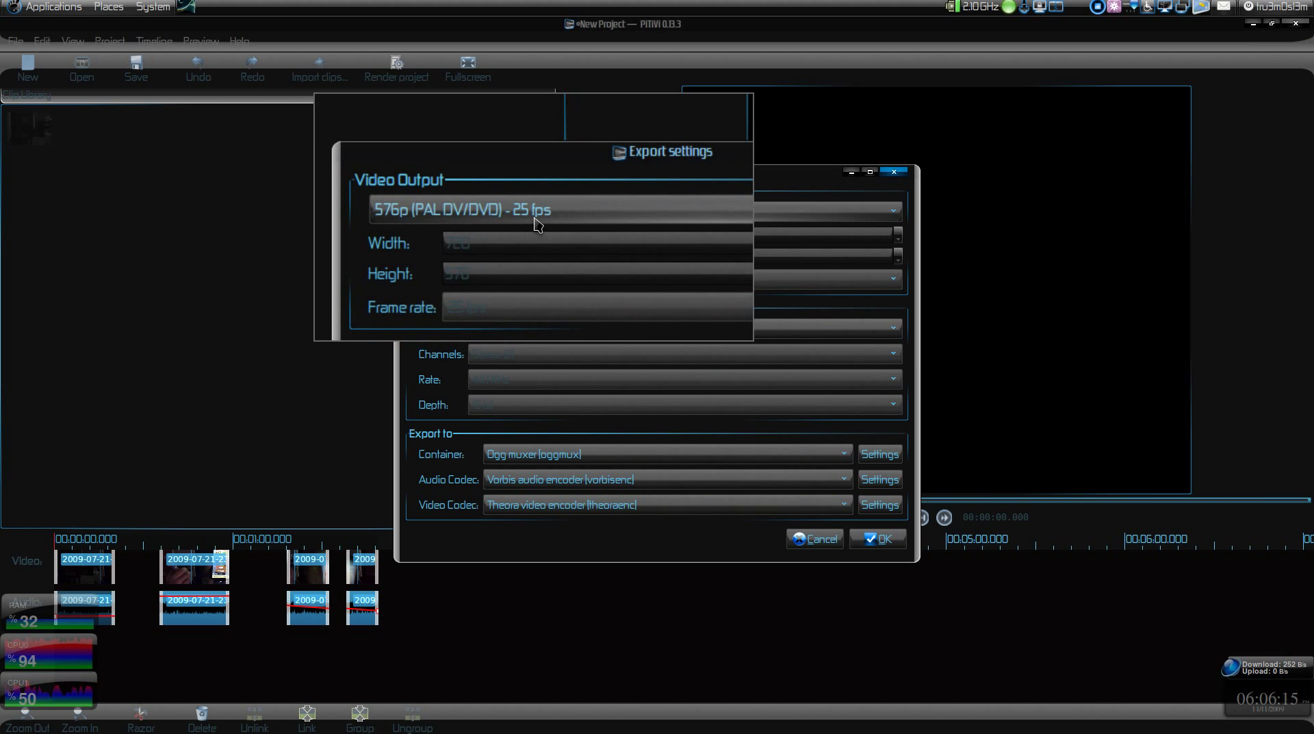
click(537, 211)
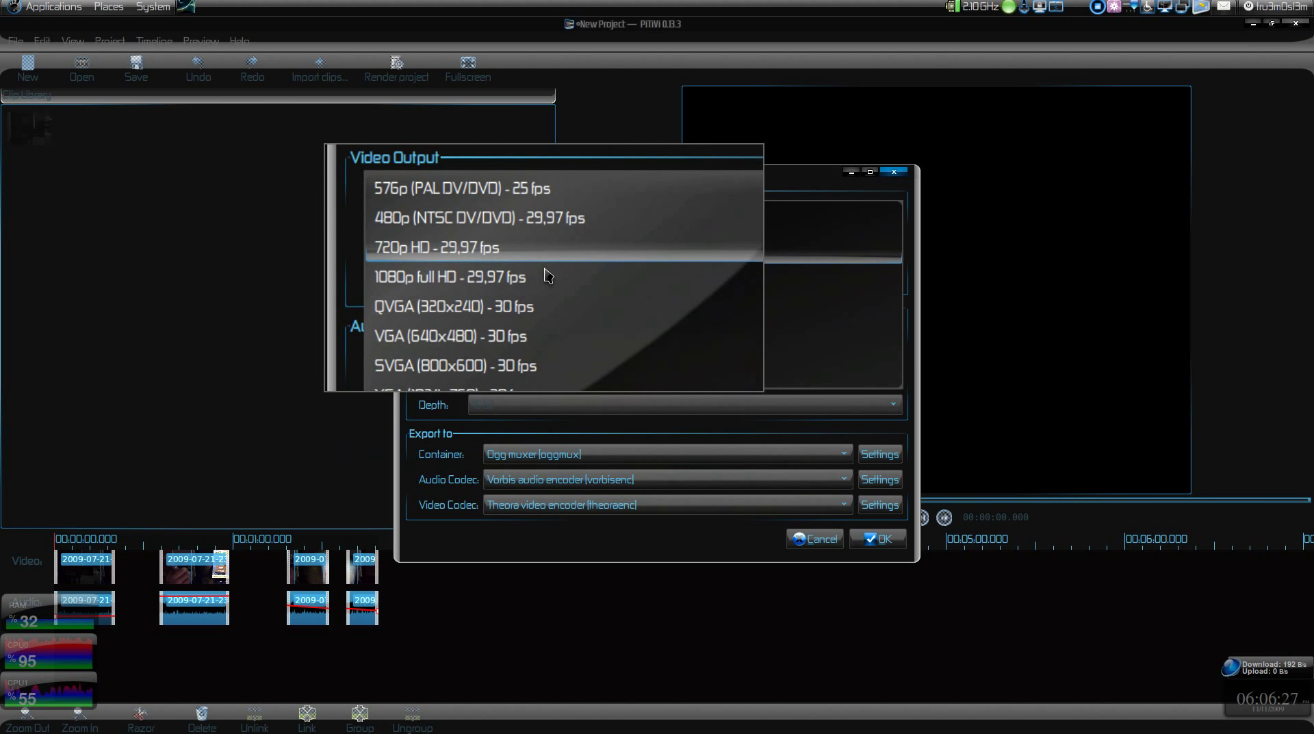
click(549, 276)
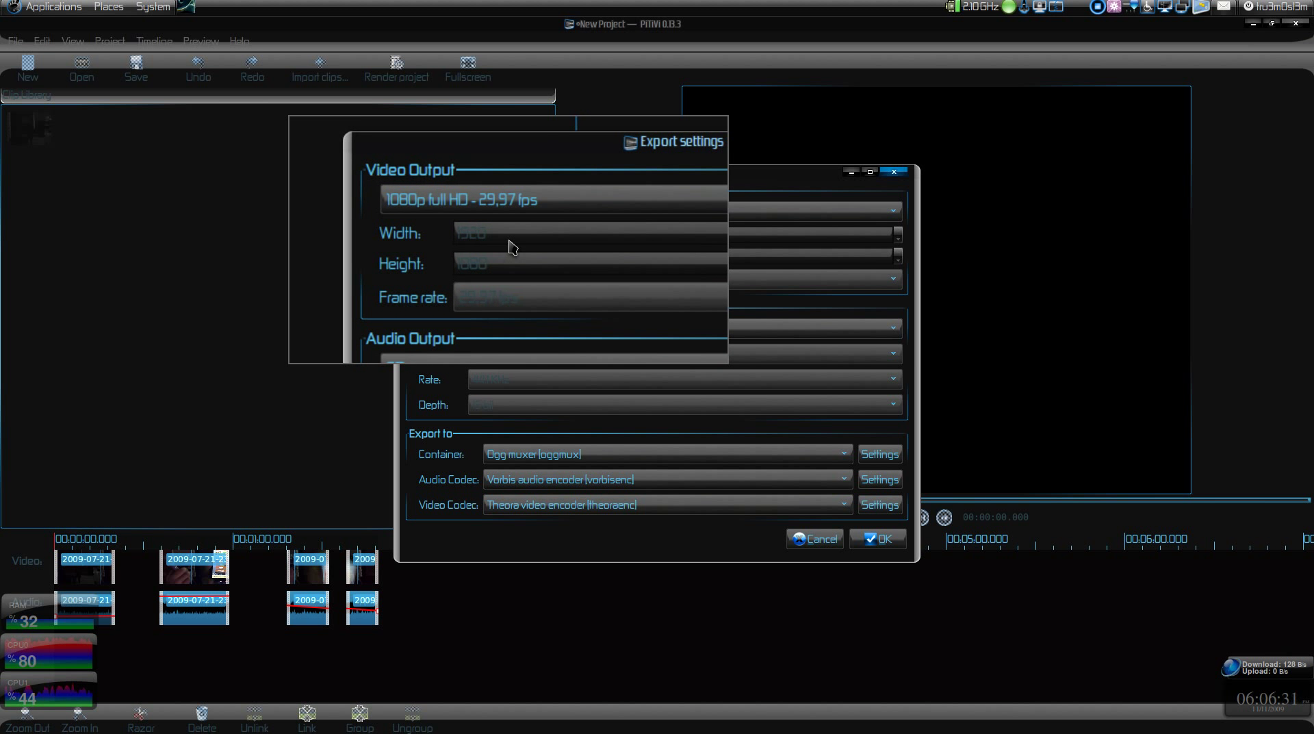
click(512, 211)
click(513, 305)
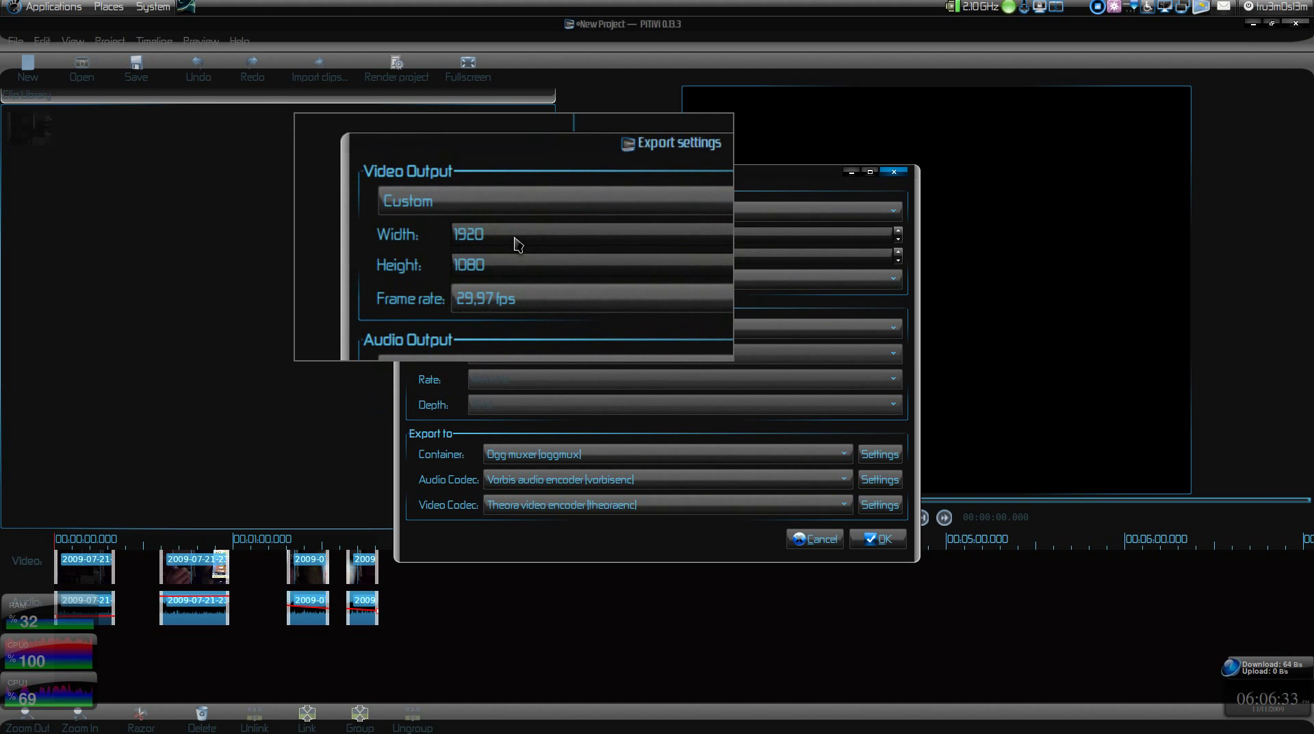
click(518, 284)
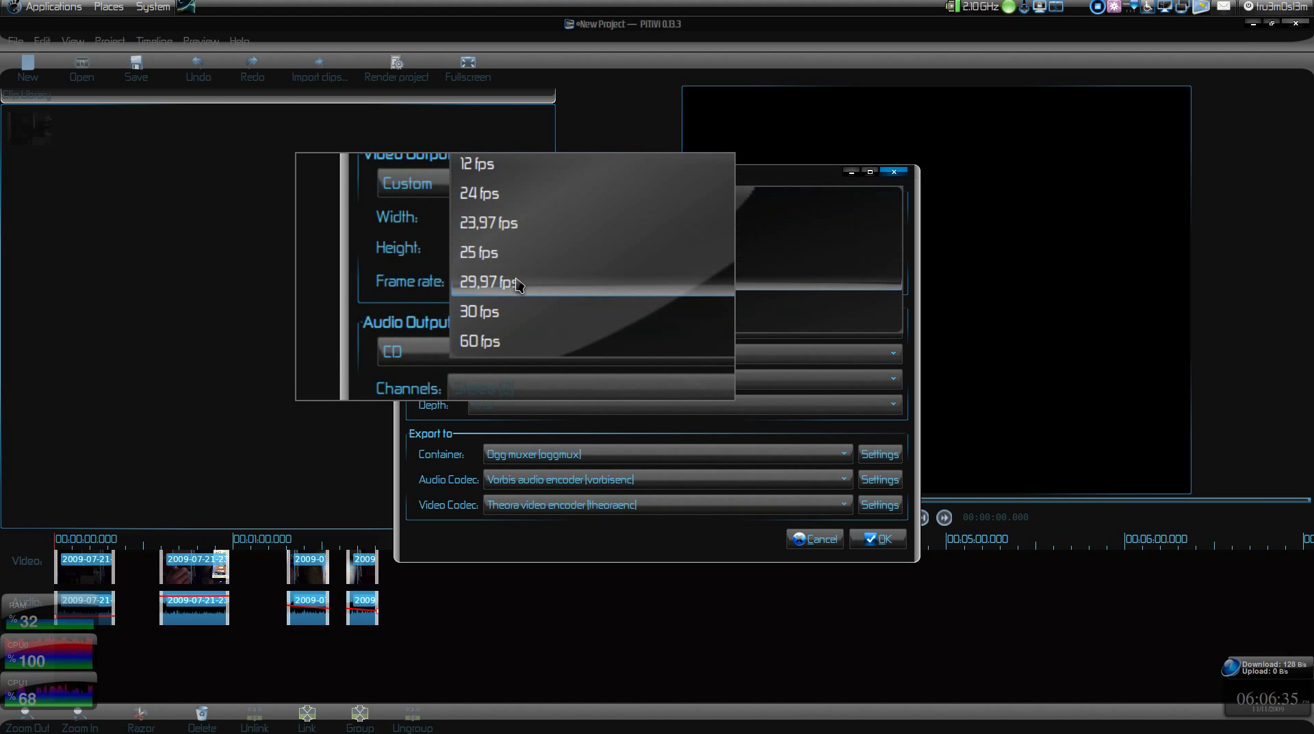
click(518, 323)
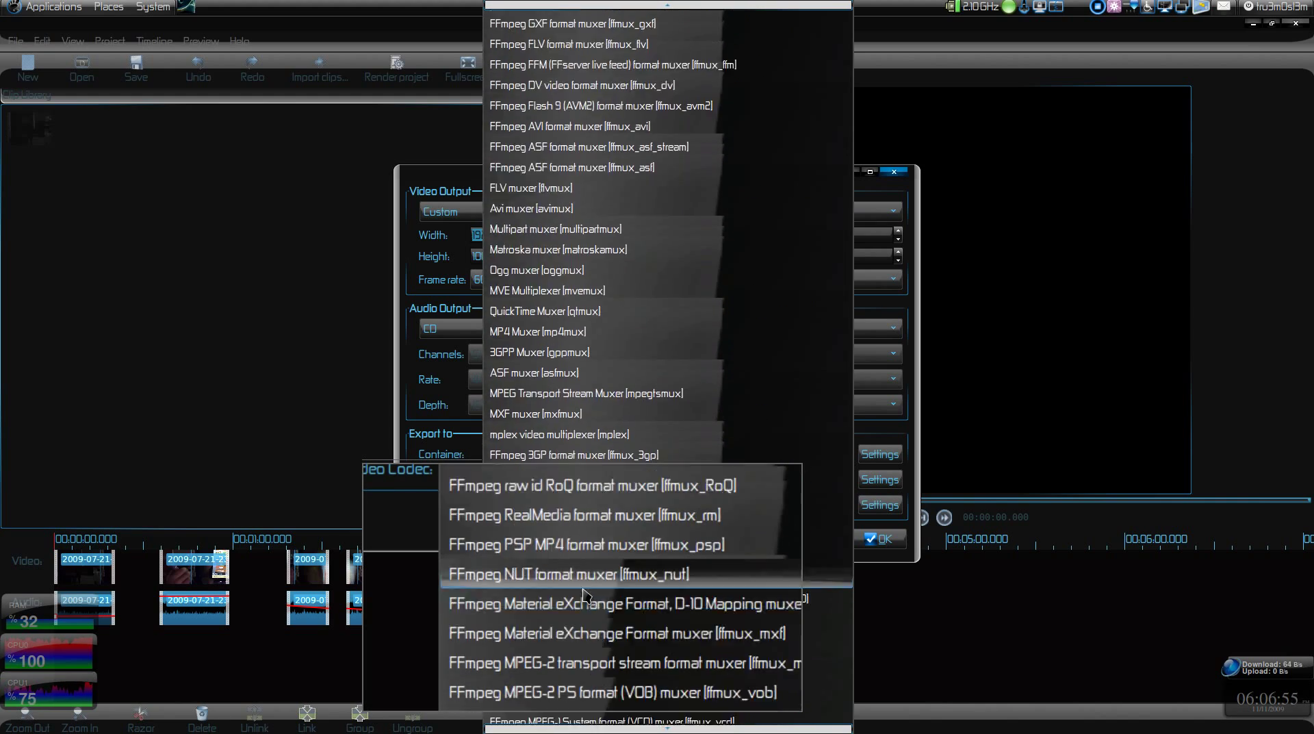
scroll(583, 594, up, 10)
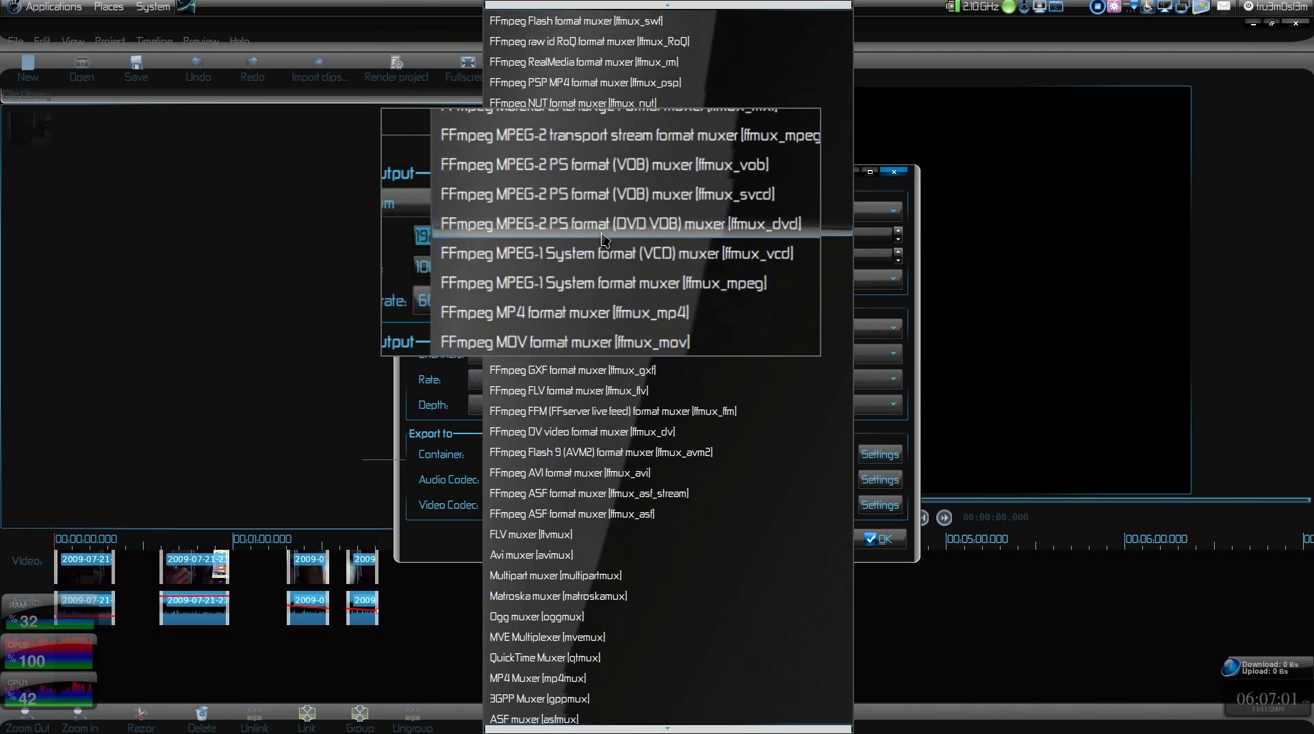
Step: Scroll the muxer list and choose FFmpeg MP4 format muxer [ffmux_mp4] as the container
scroll(603, 236, down, 4)
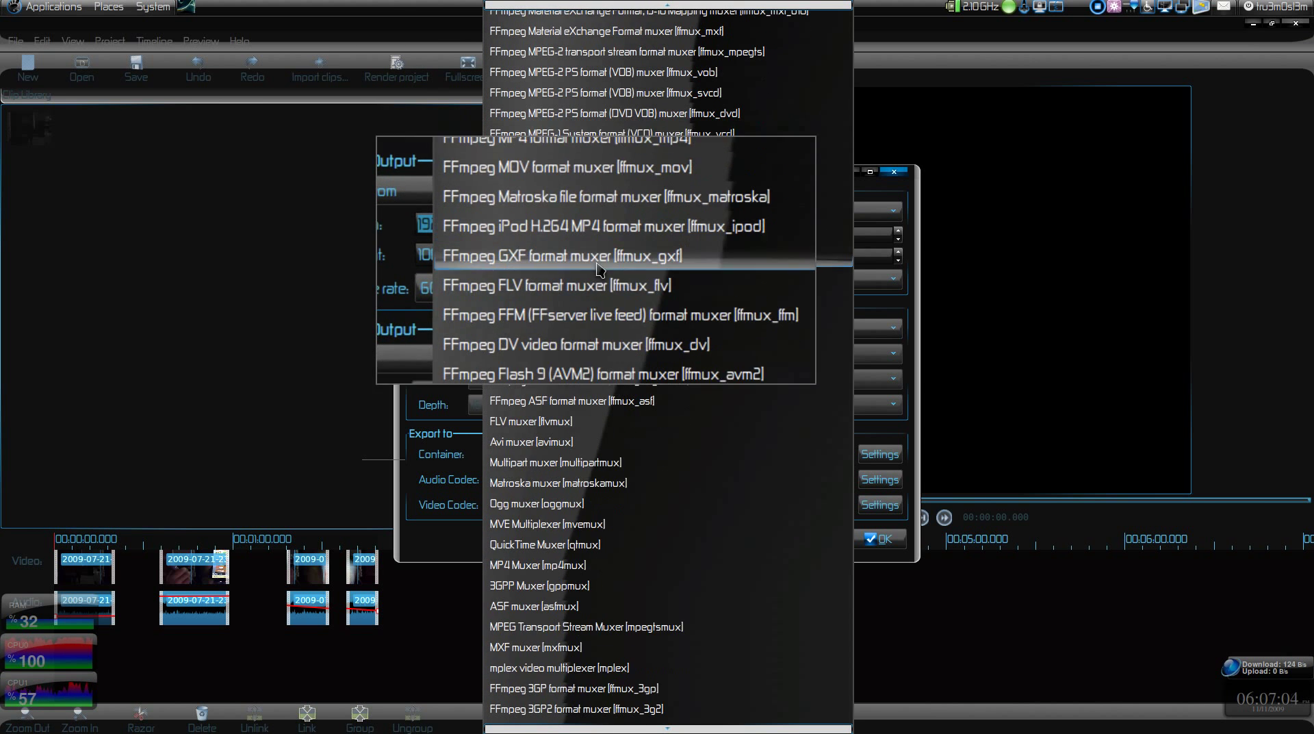
scroll(600, 286, down, 1)
scroll(601, 286, down, 2)
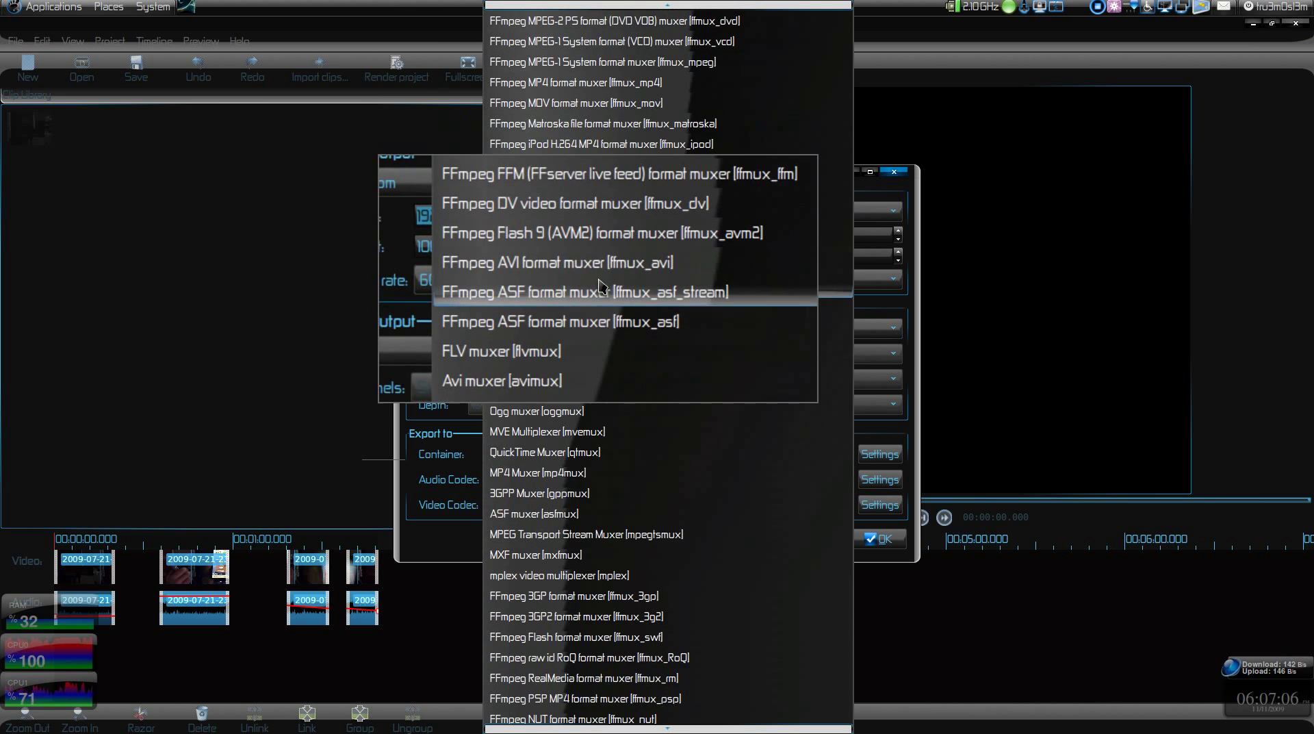
scroll(600, 286, down, 3)
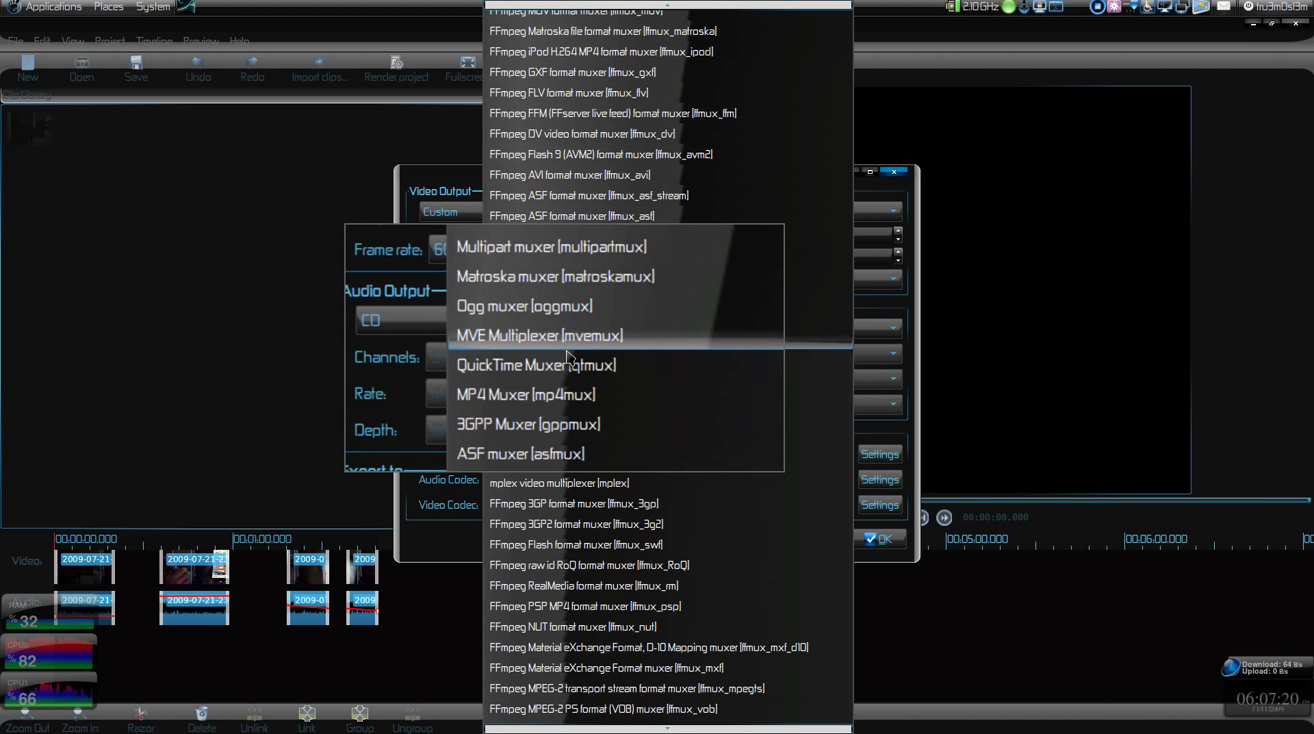
scroll(575, 329, down, 1)
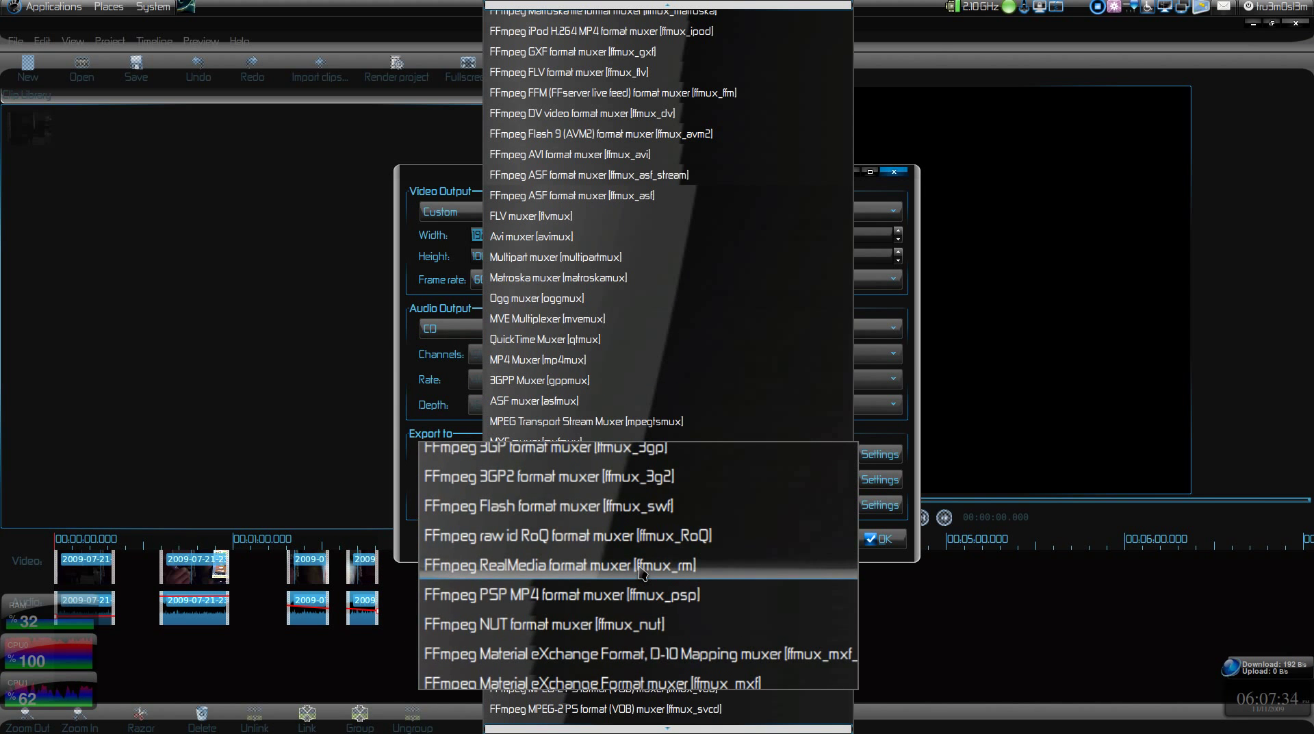
scroll(609, 534, down, 4)
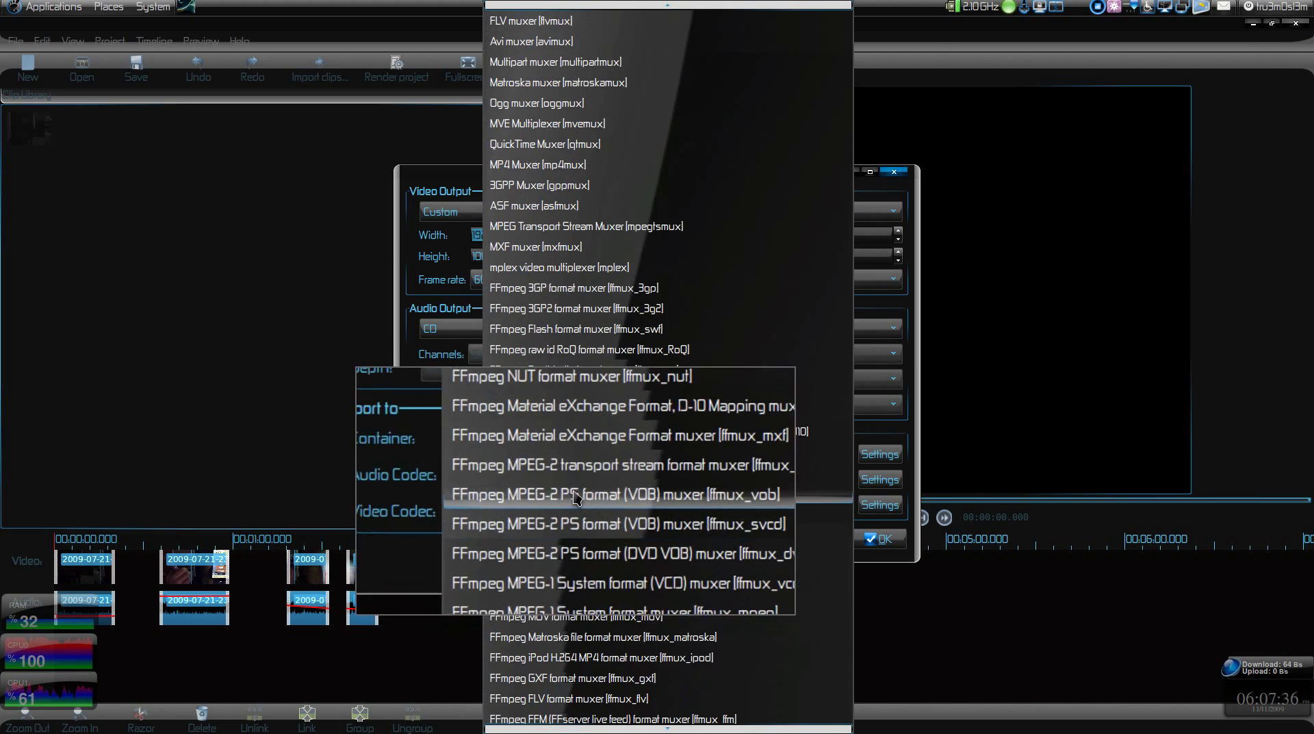
scroll(607, 411, down, 5)
scroll(606, 401, down, 1)
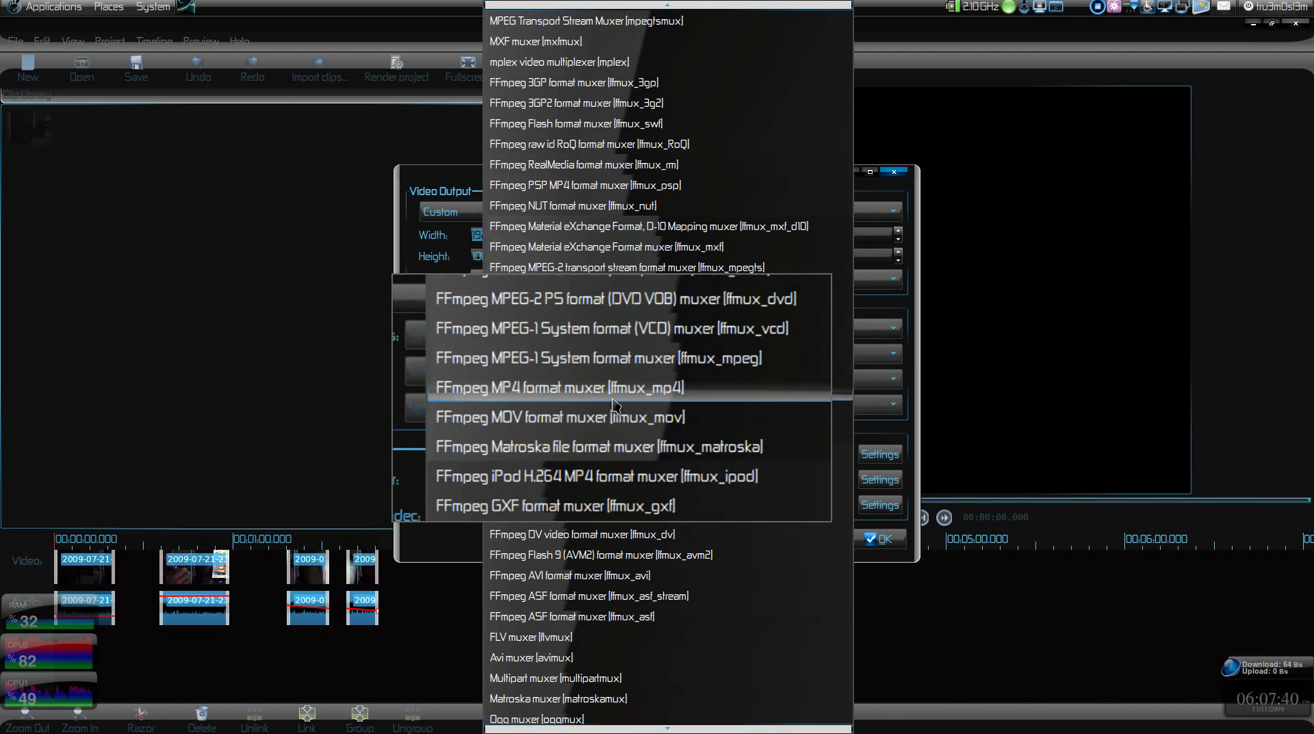
click(614, 404)
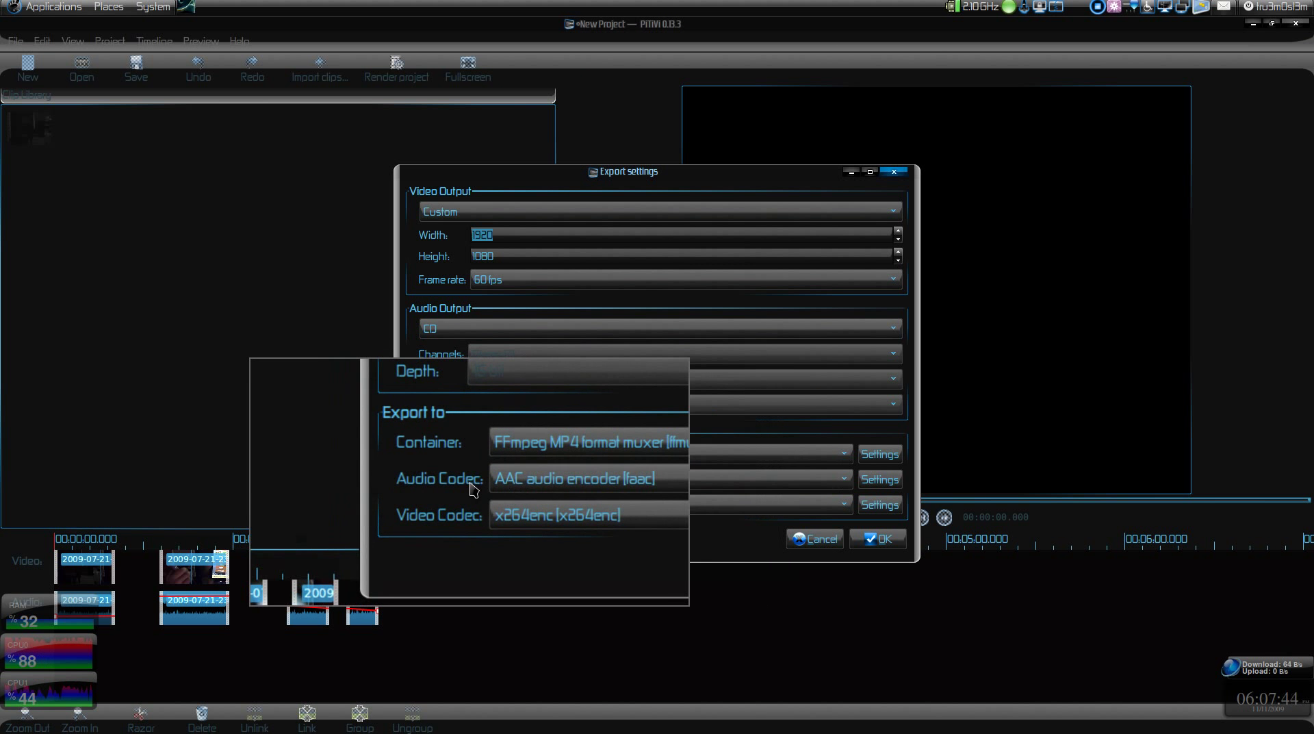
click(507, 512)
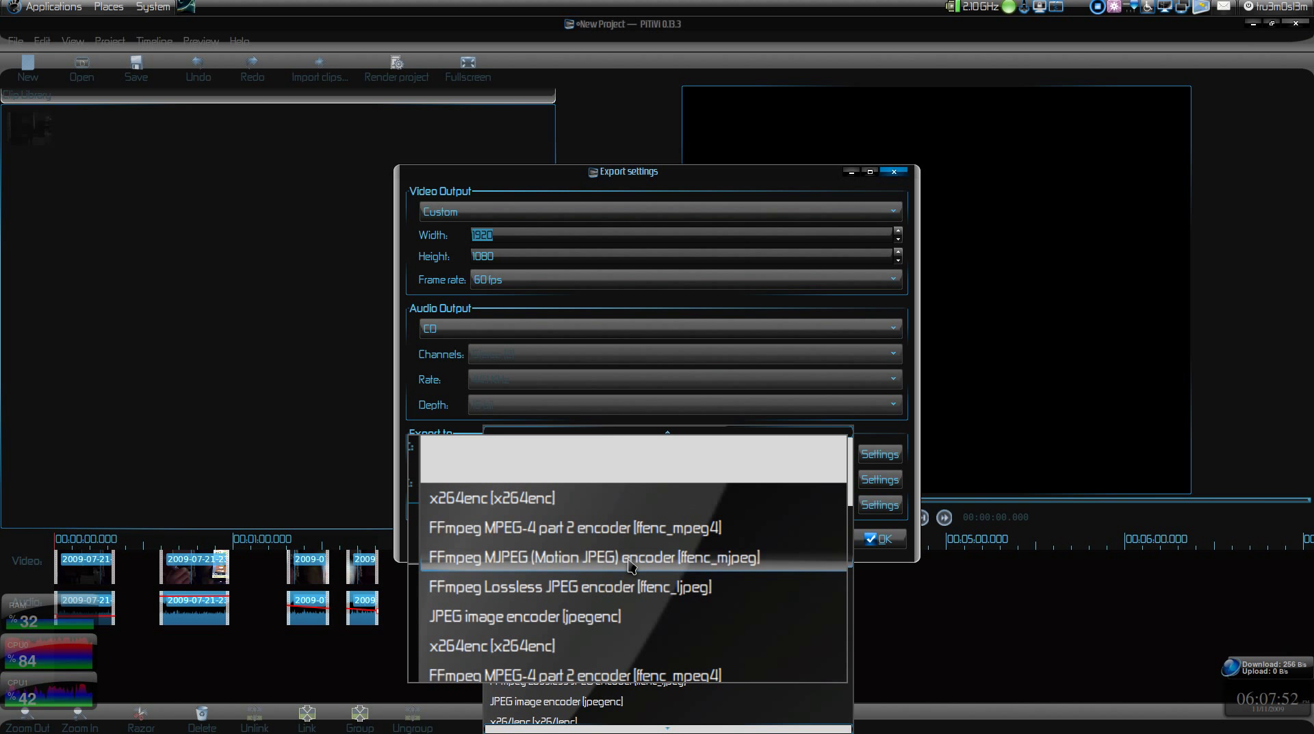
scroll(631, 565, down, 2)
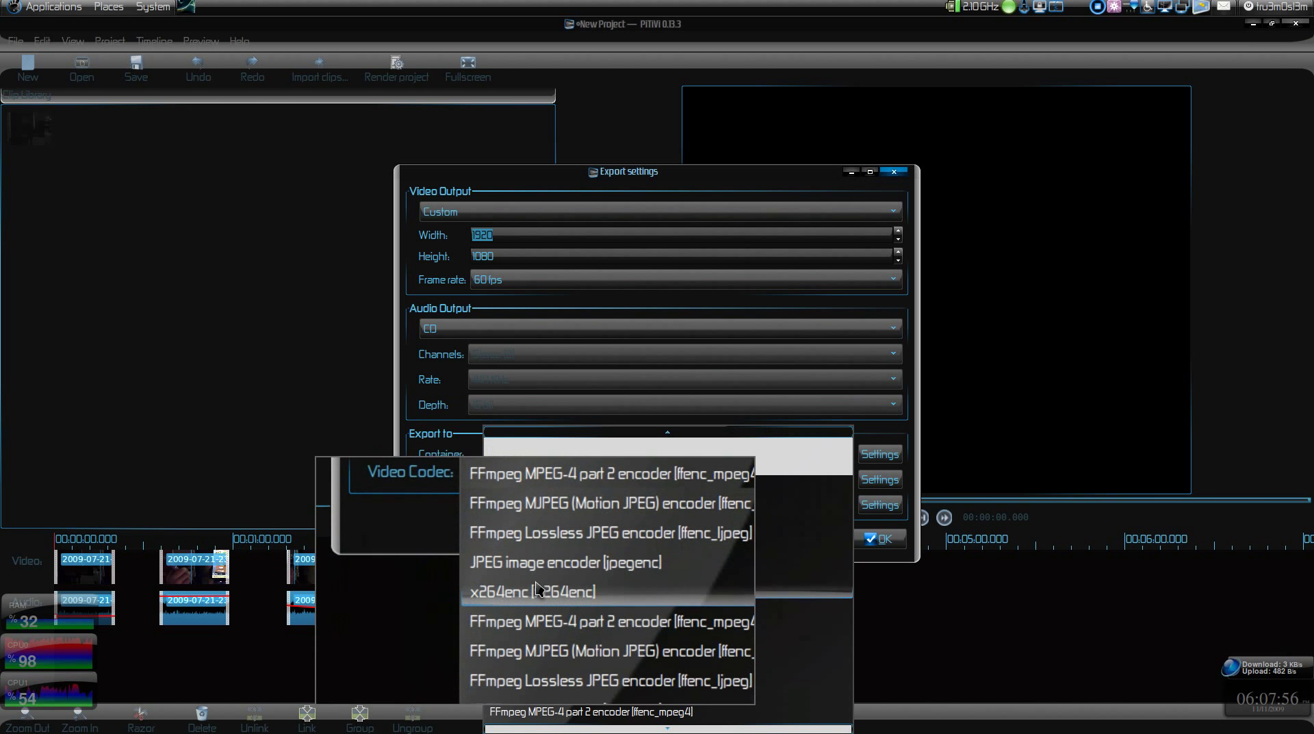
scroll(548, 602, down, 2)
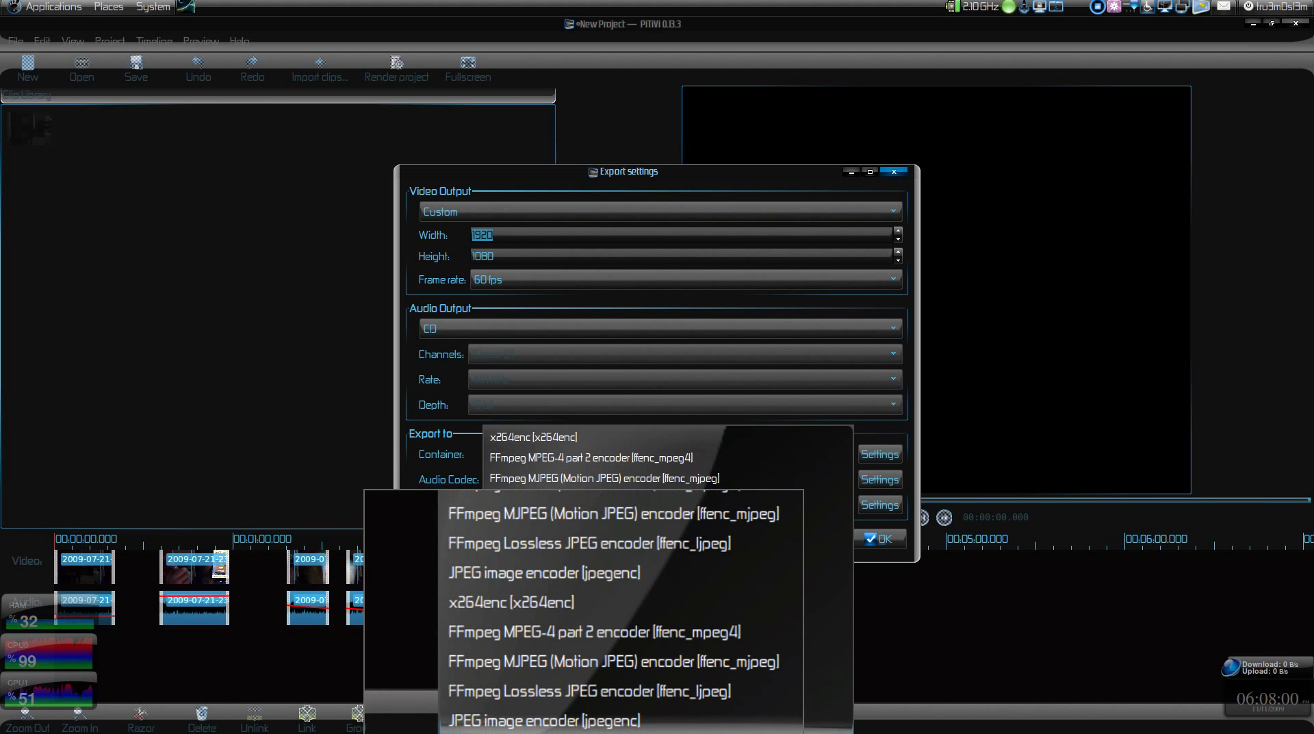
click(493, 541)
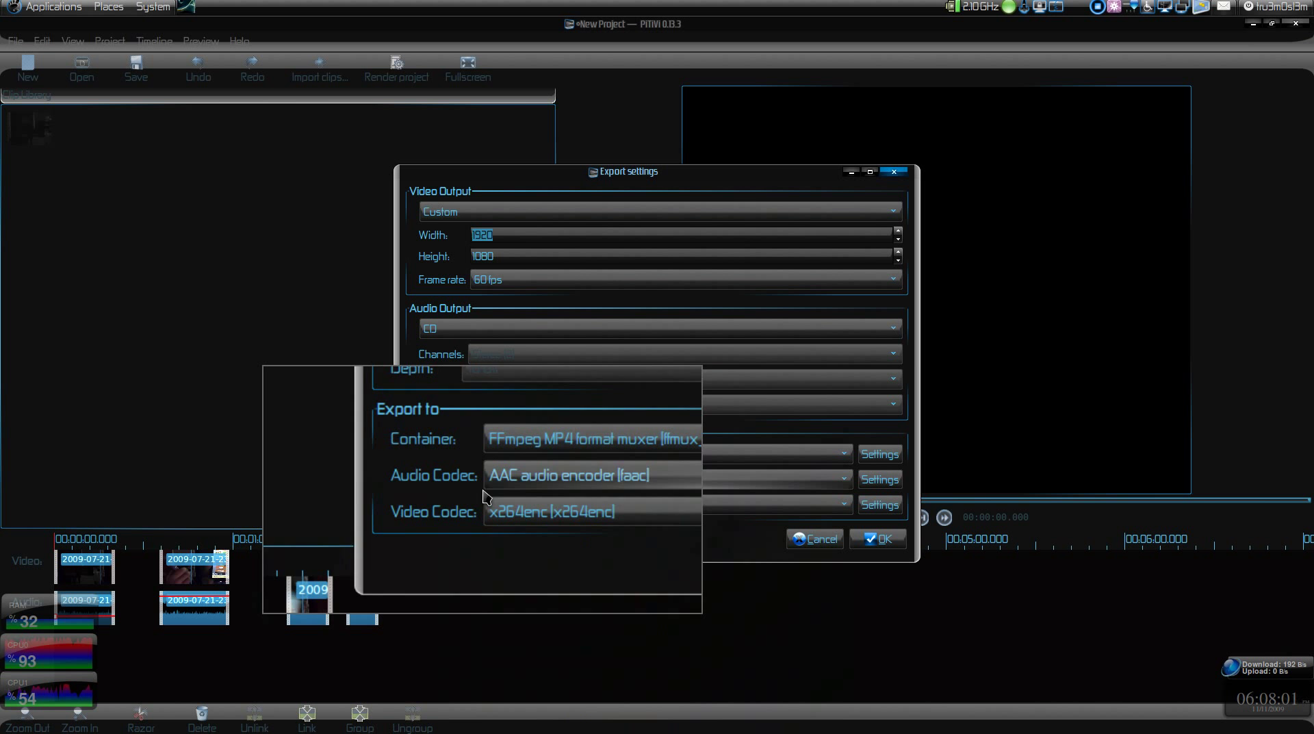
click(545, 495)
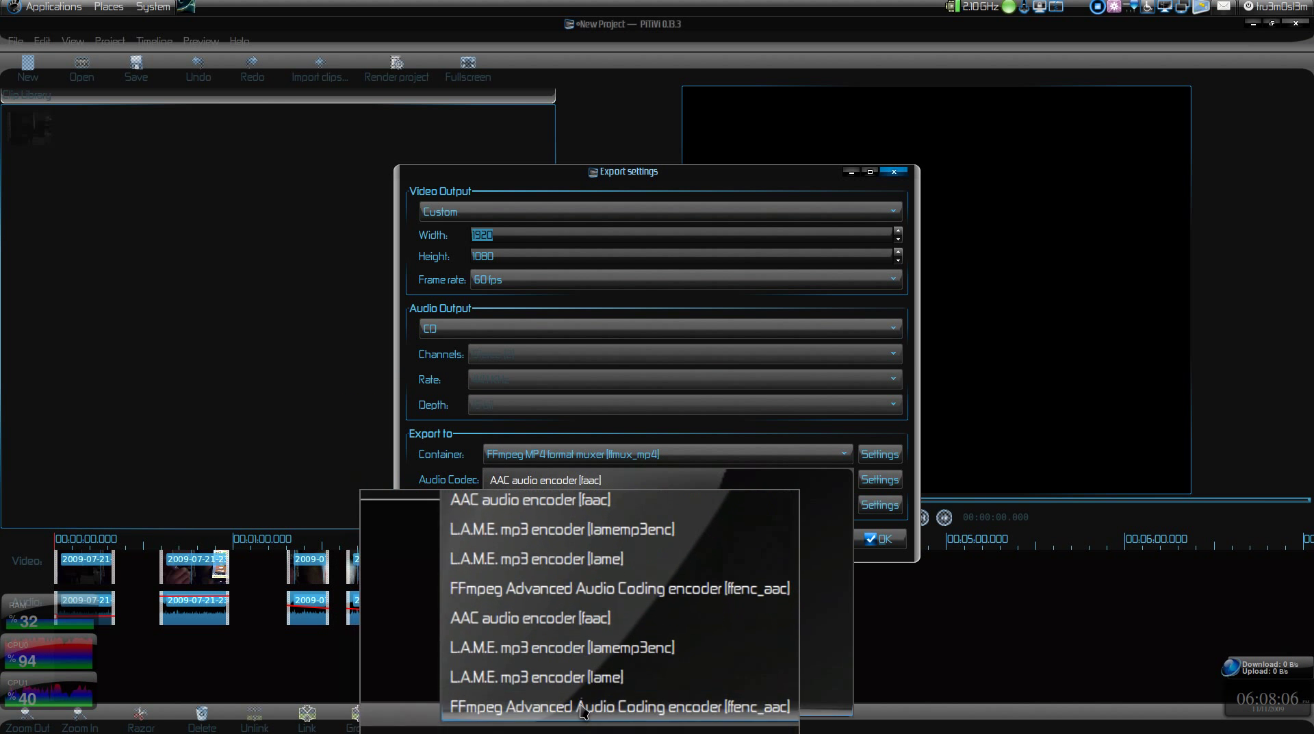
Step: Set the container to Avi muxer, audio to FFmpeg MP2, and video codec to XviD encoder
click(546, 458)
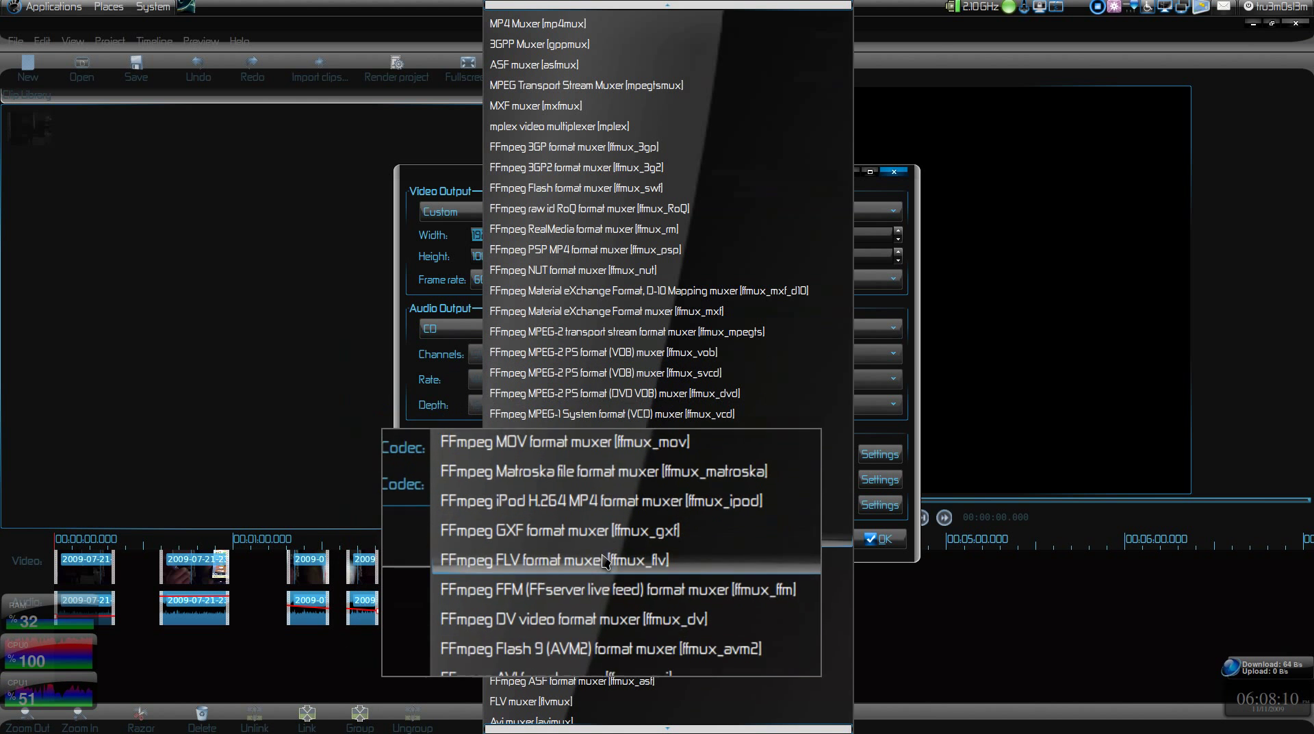
scroll(602, 611, down, 5)
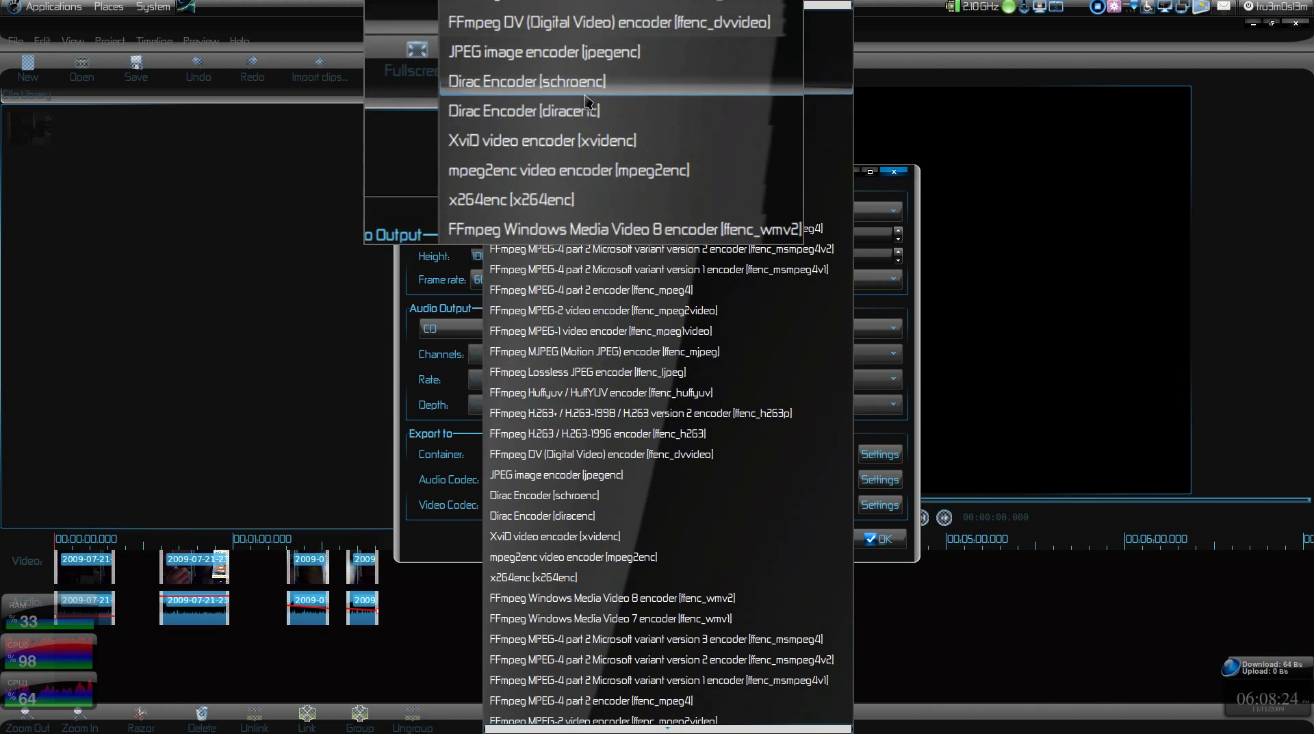
scroll(587, 171, down, 1)
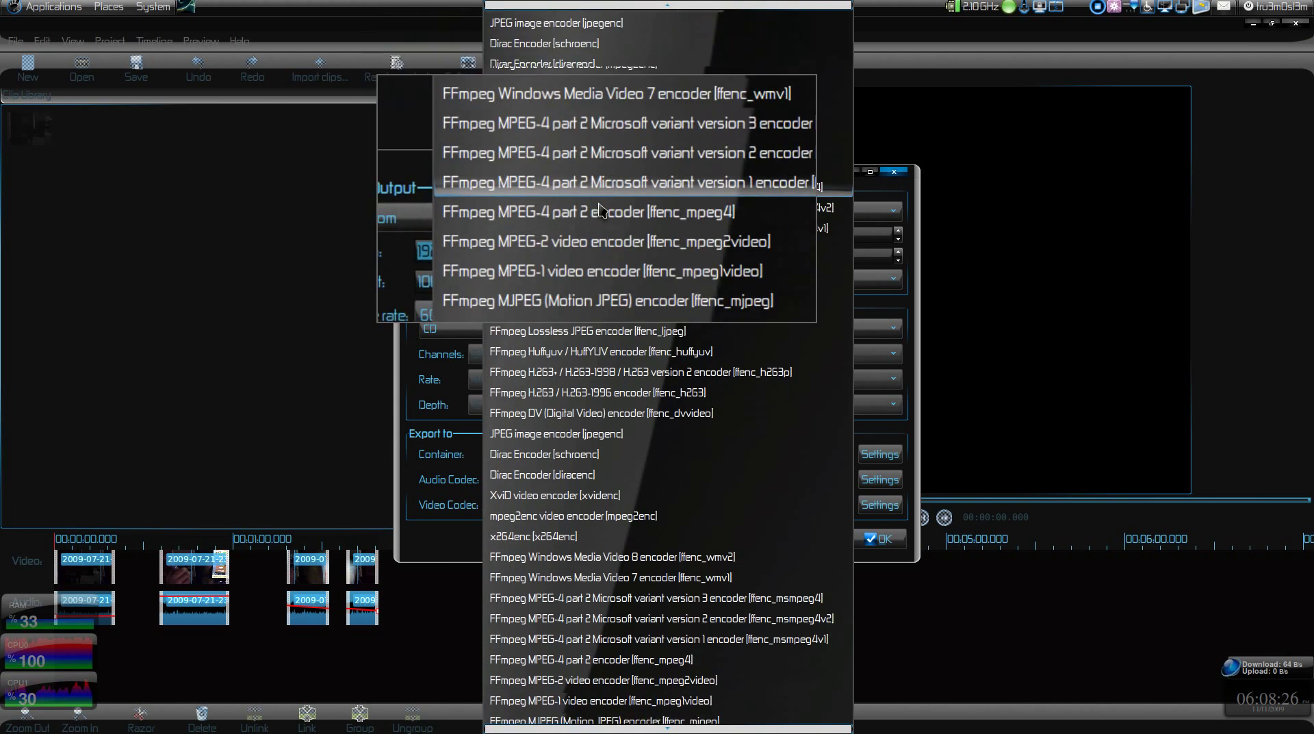
scroll(618, 260, down, 1)
scroll(618, 260, up, 2)
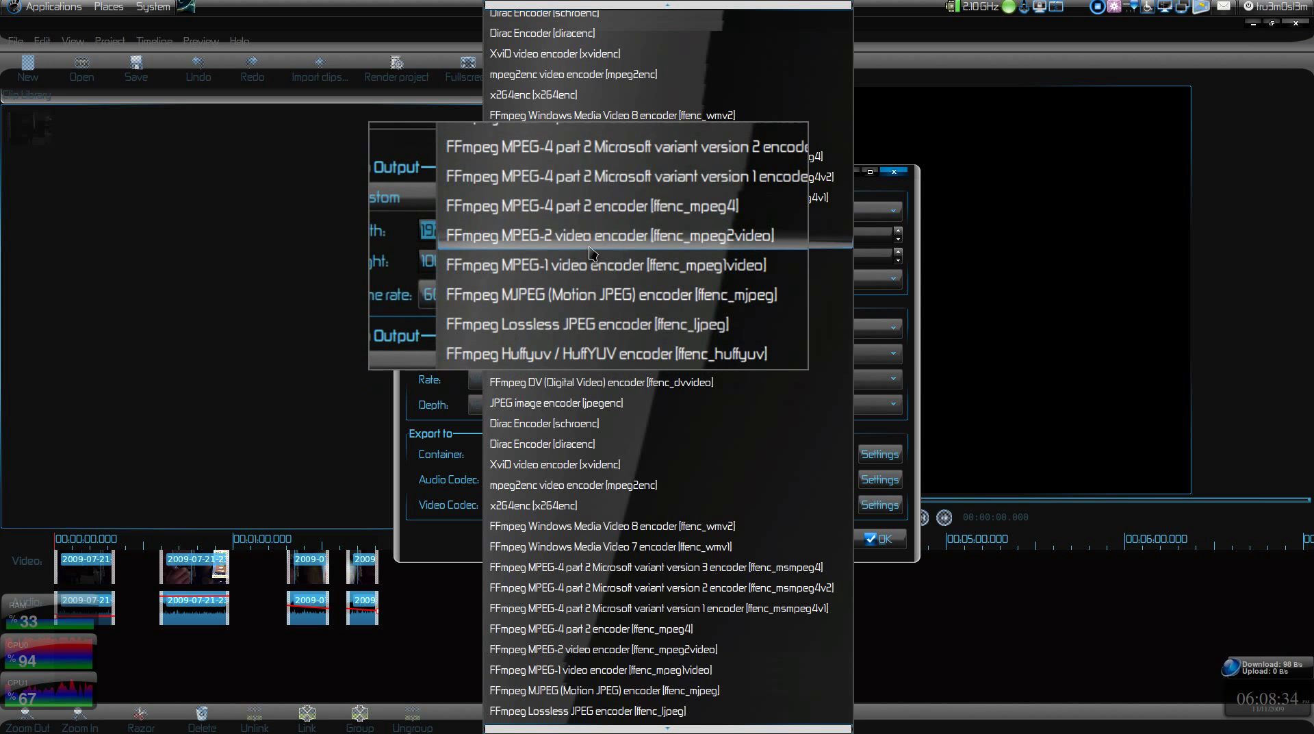
scroll(586, 410, down, 3)
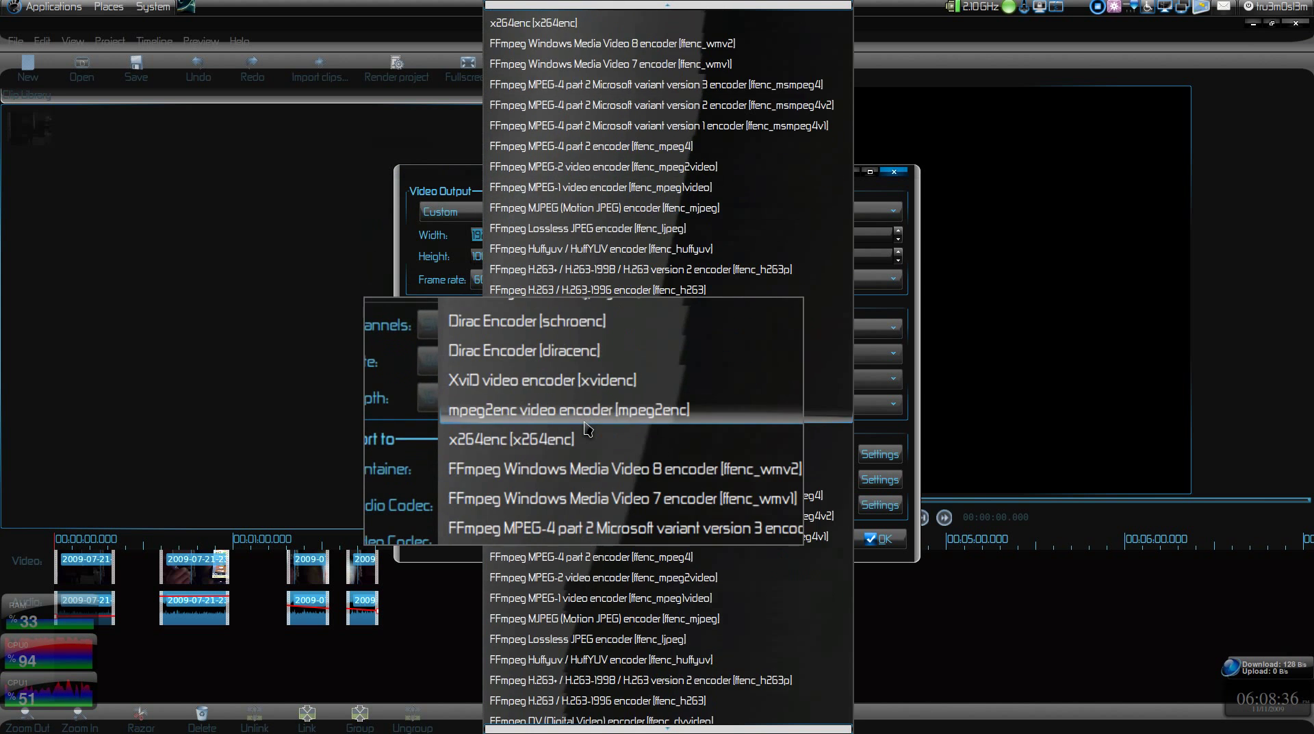
scroll(583, 423, down, 4)
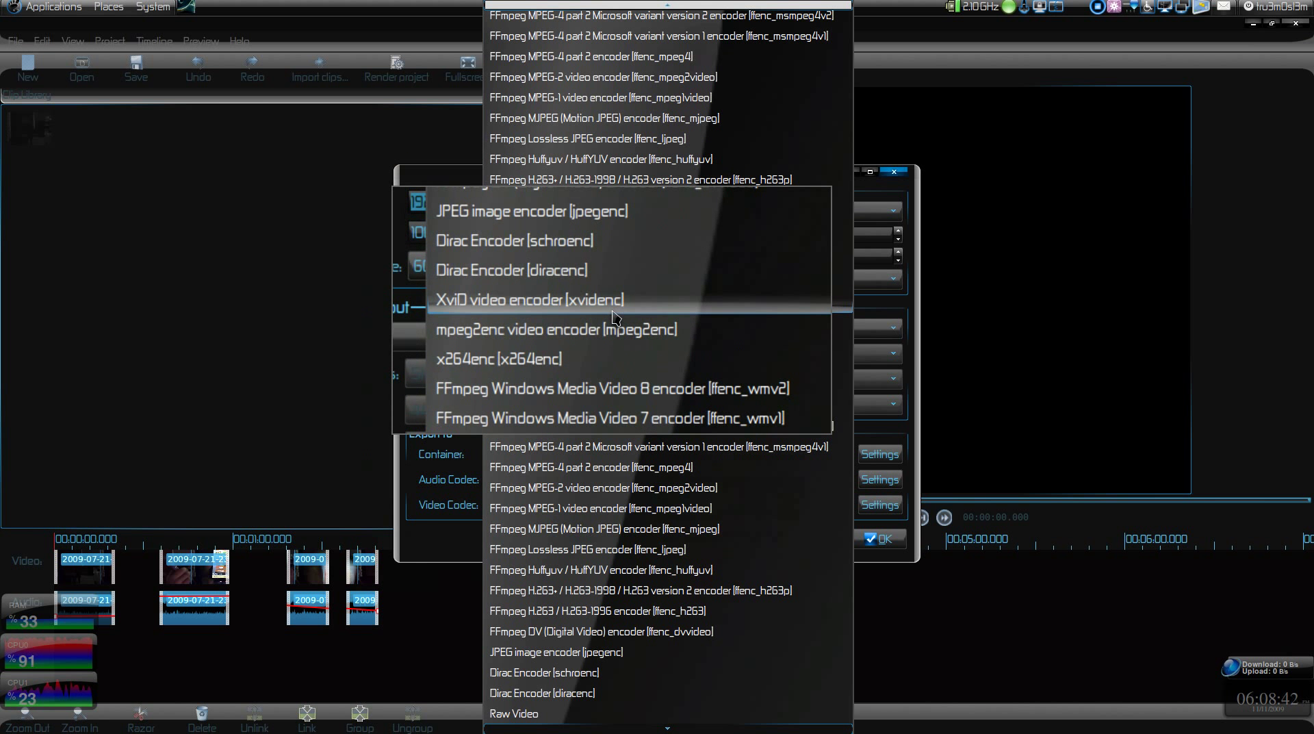
click(613, 314)
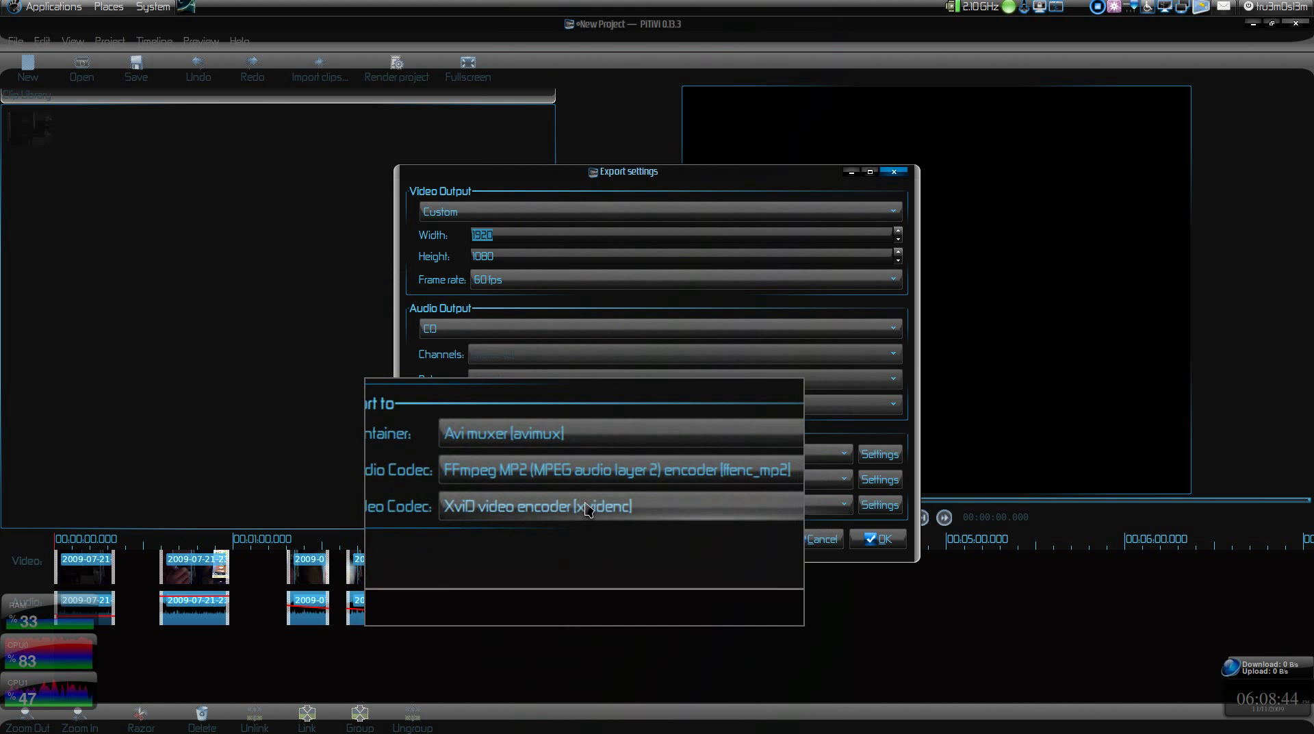
Step: Inspect the XviD encoder properties, keep Constant Bitrate Encoding, and cancel without changes
click(874, 504)
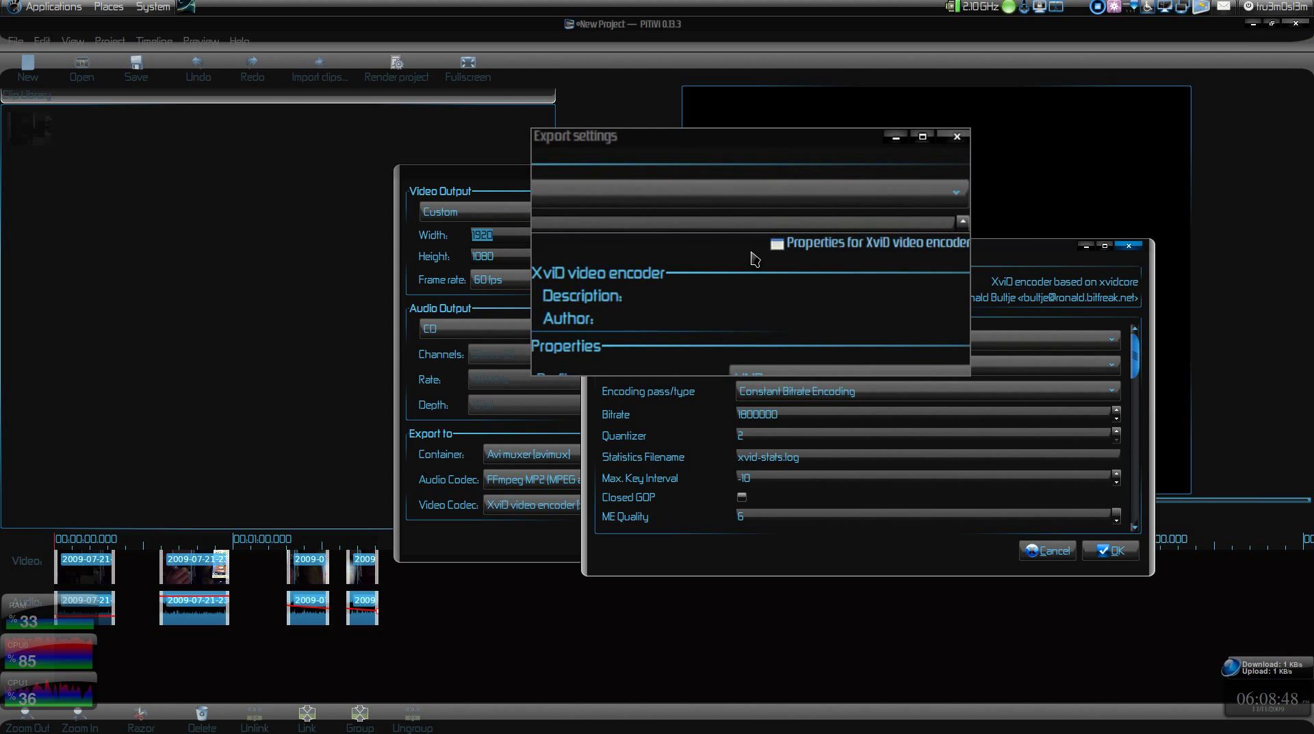
drag(748, 247, 726, 190)
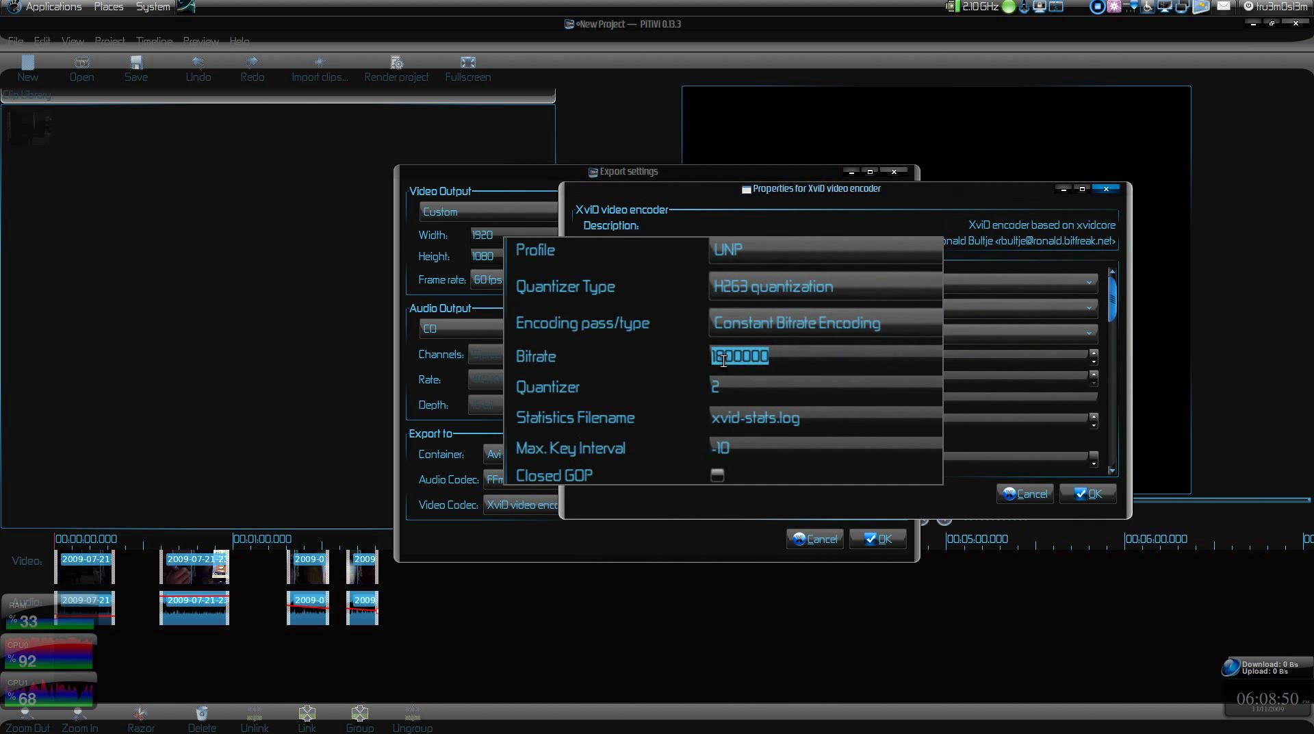
click(753, 334)
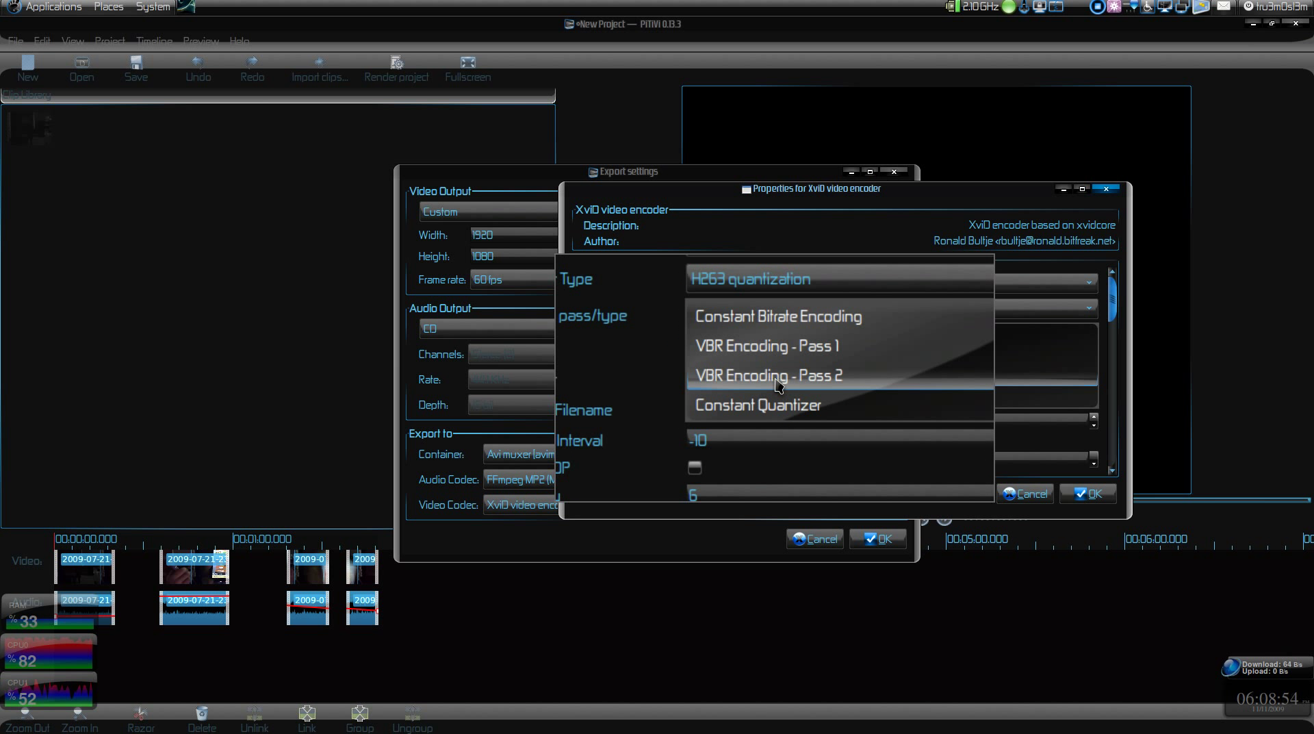
click(767, 316)
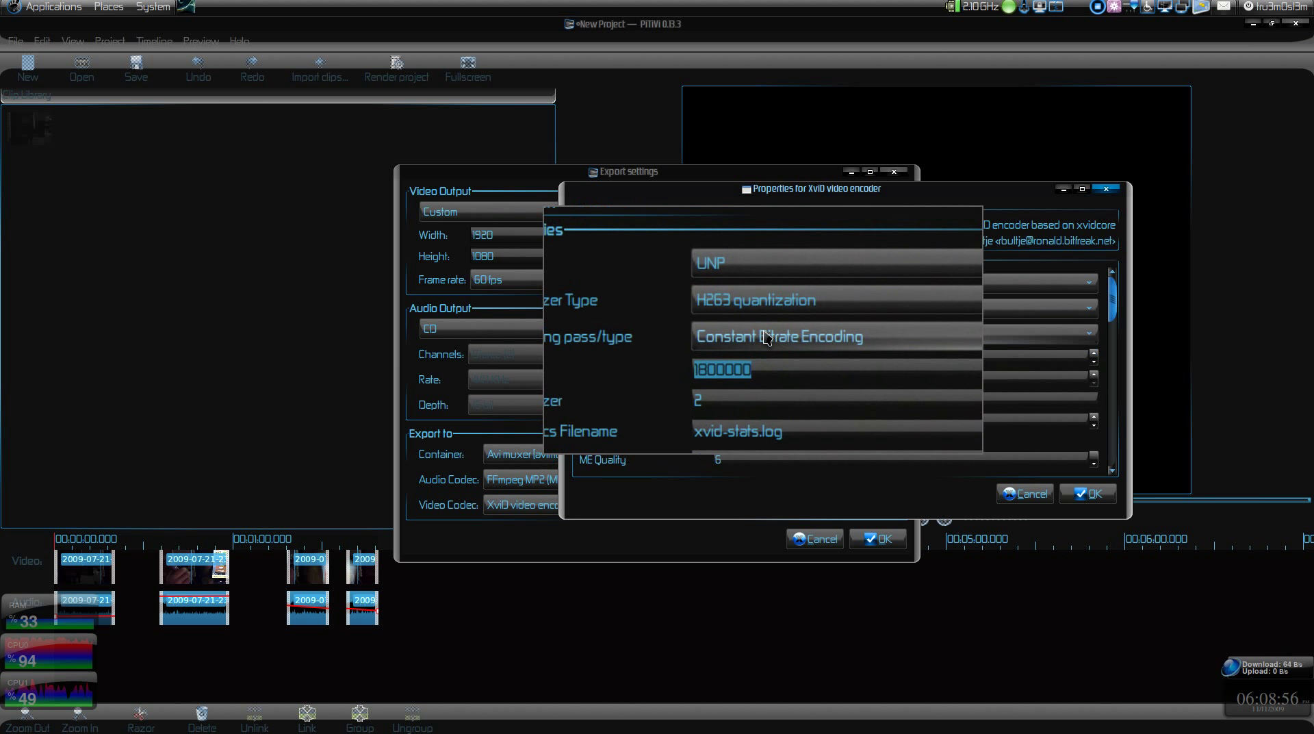
scroll(653, 408, down, 15)
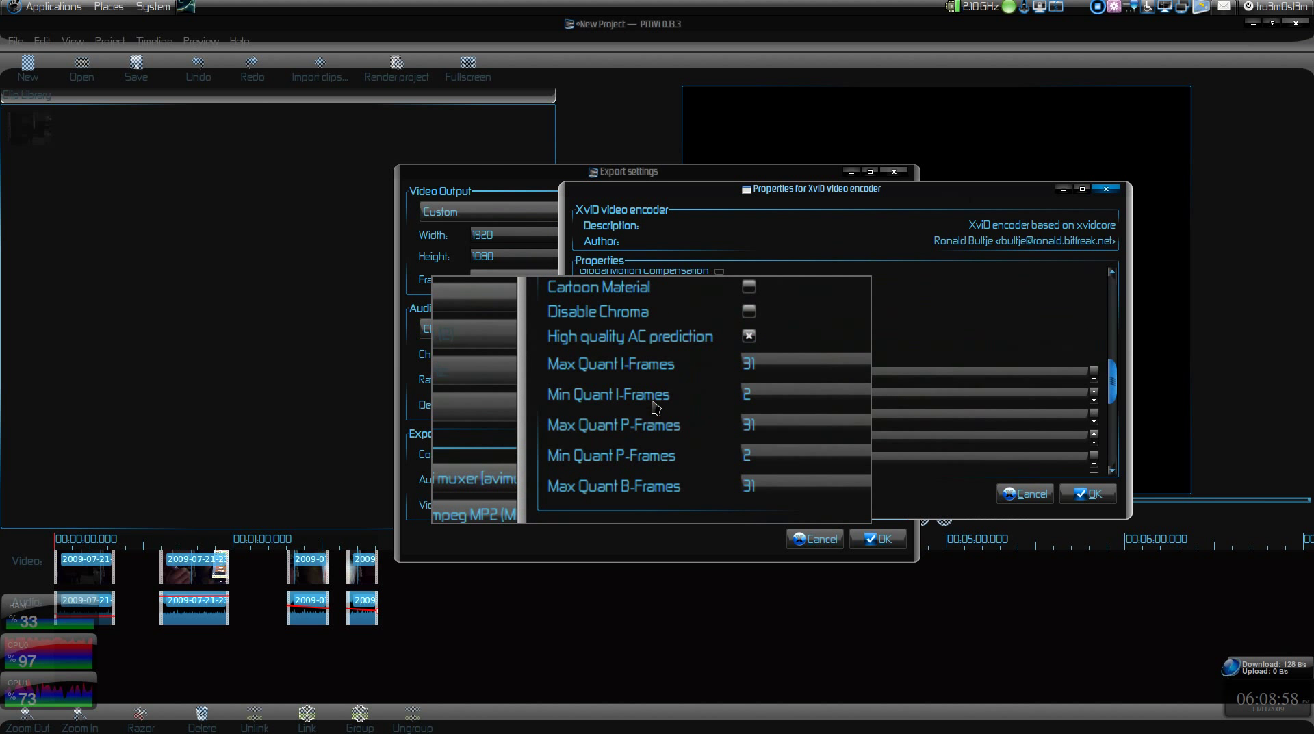
scroll(653, 407, up, 5)
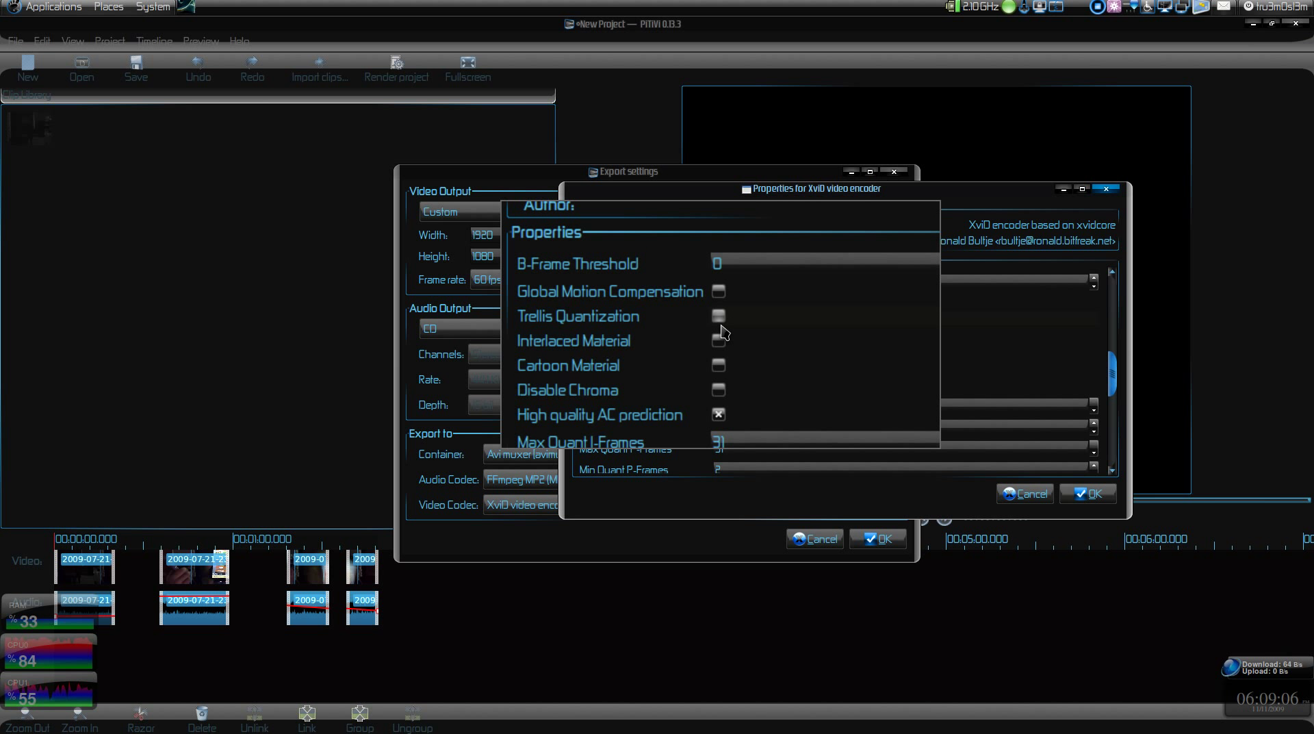
scroll(722, 332, down, 6)
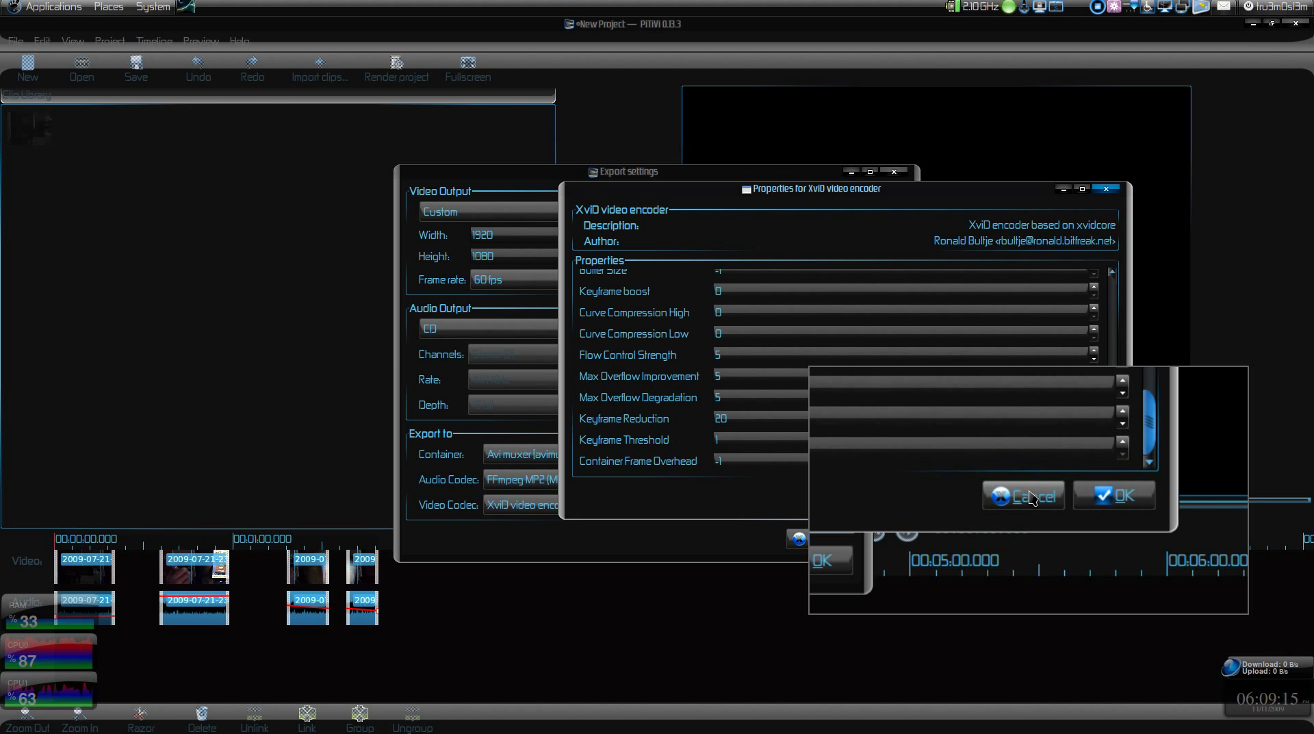
click(1030, 496)
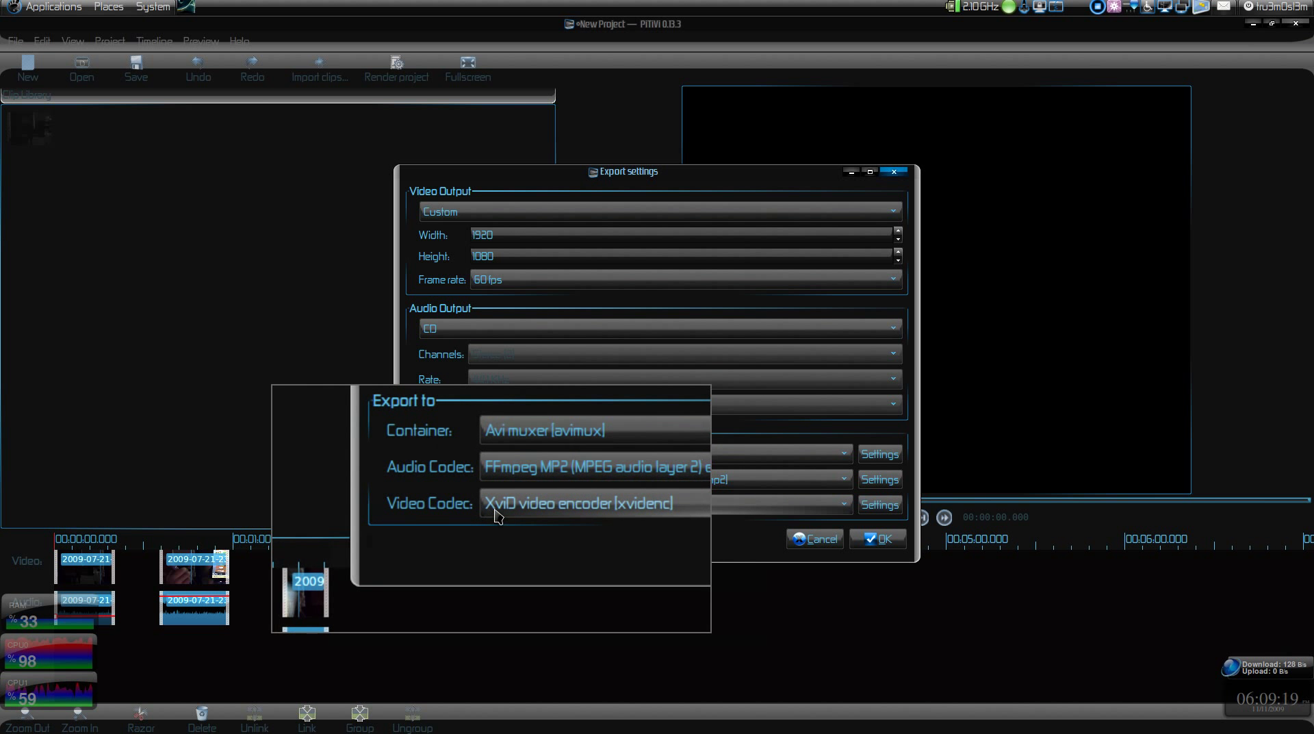
Step: Confirm the export settings and open the render output file chooser on the Desktop folder
click(883, 541)
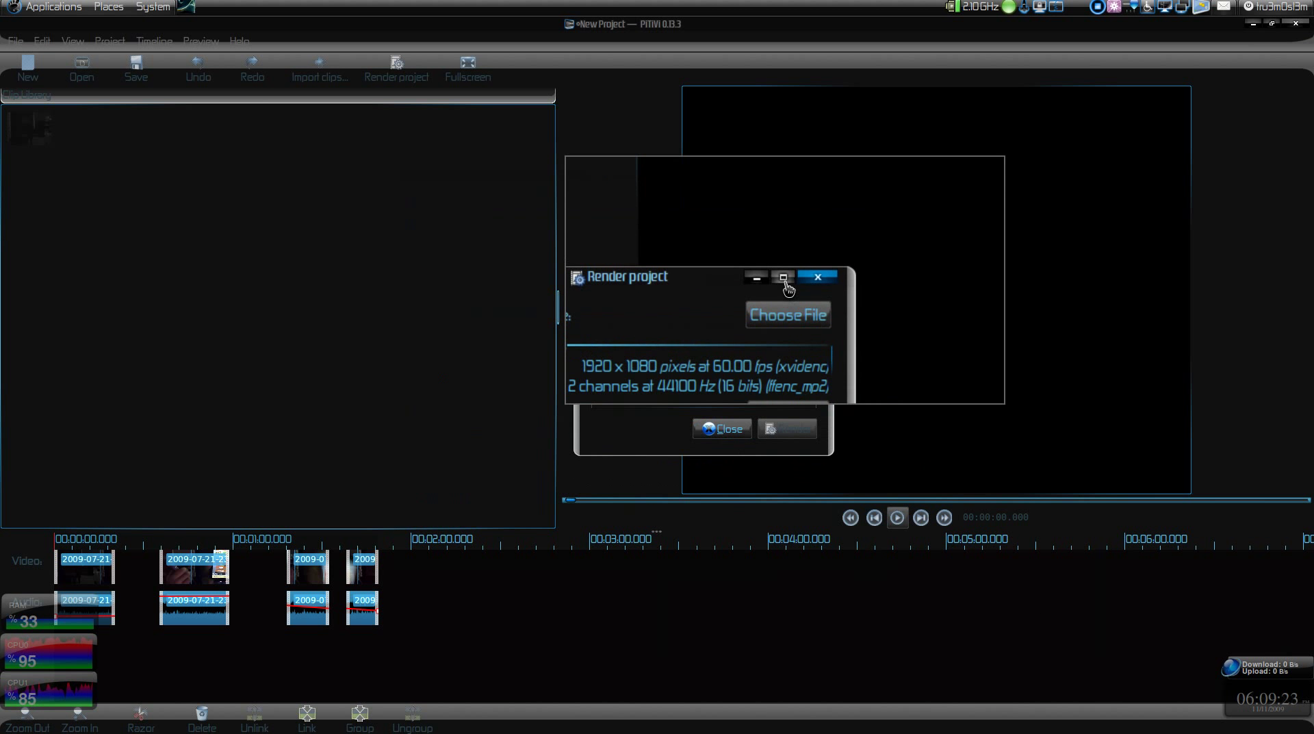
click(809, 290)
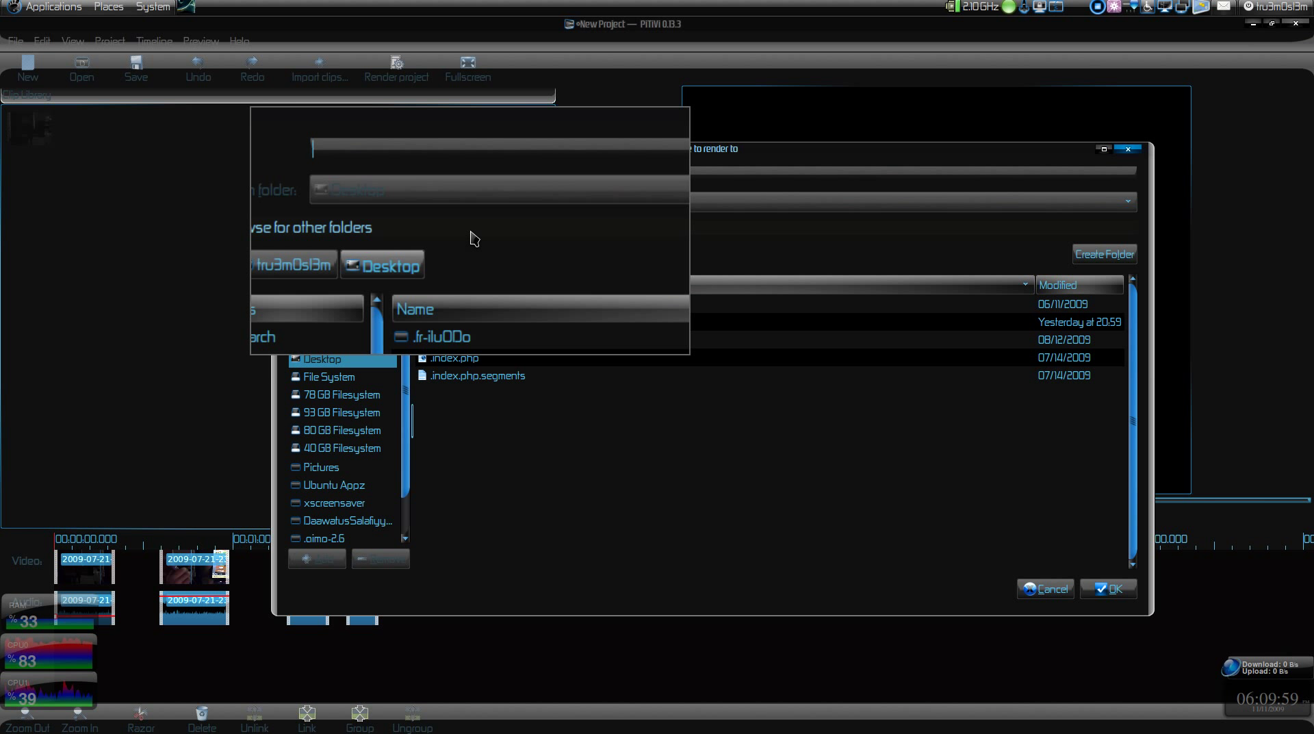
key(ctrl+alt+Right)
key(ctrl+alt+Left)
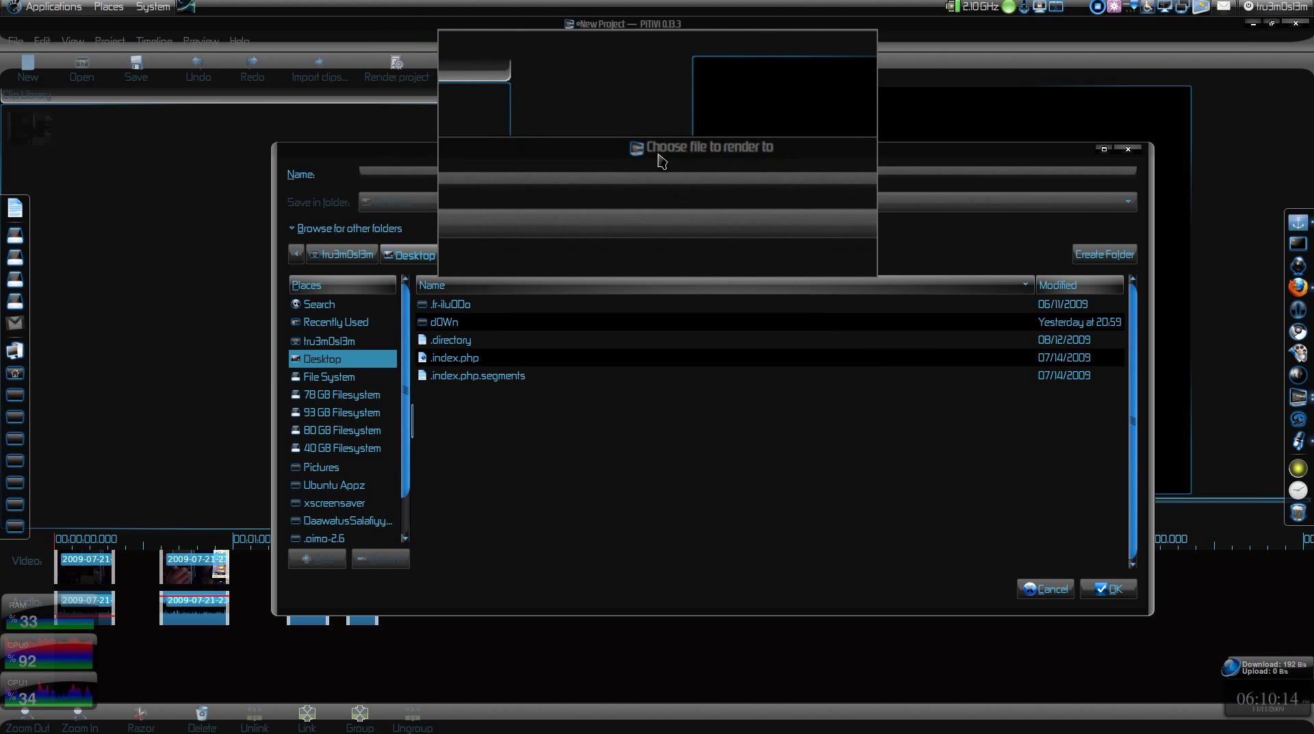
drag(653, 151, 638, 148)
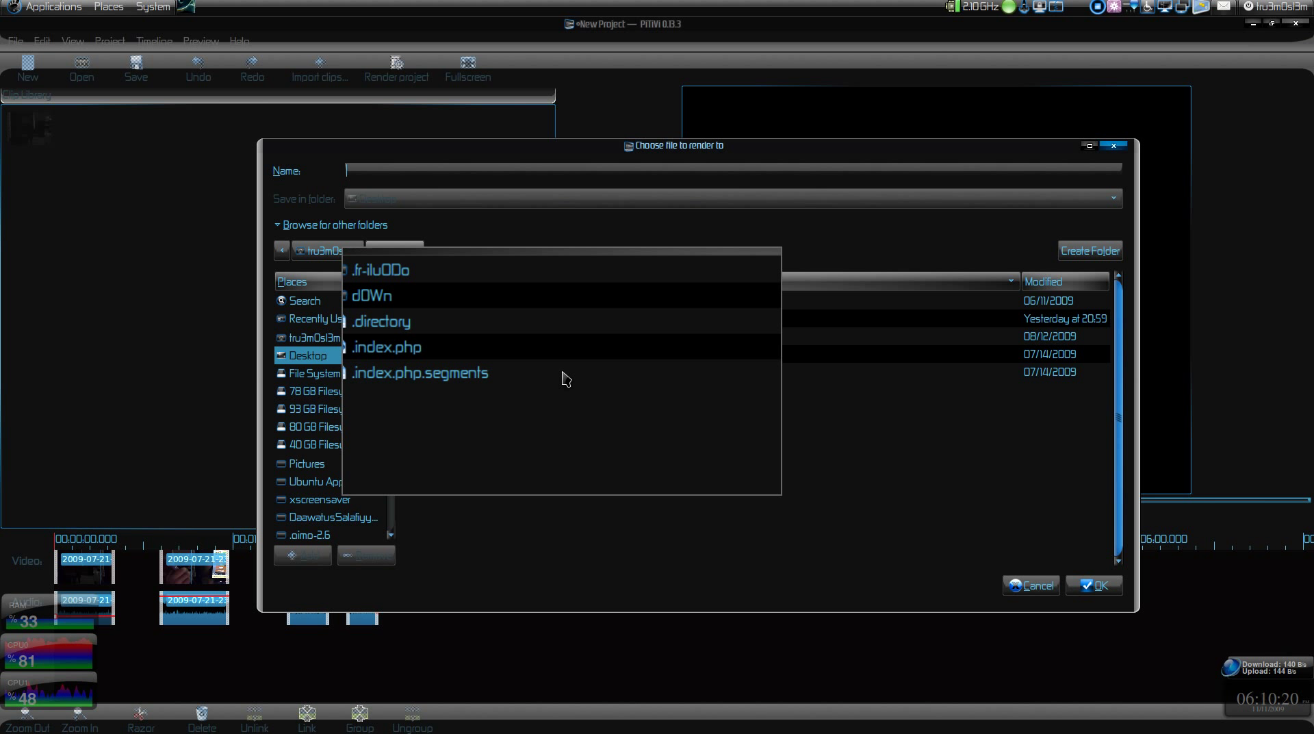
key(ctrl+alt+Right)
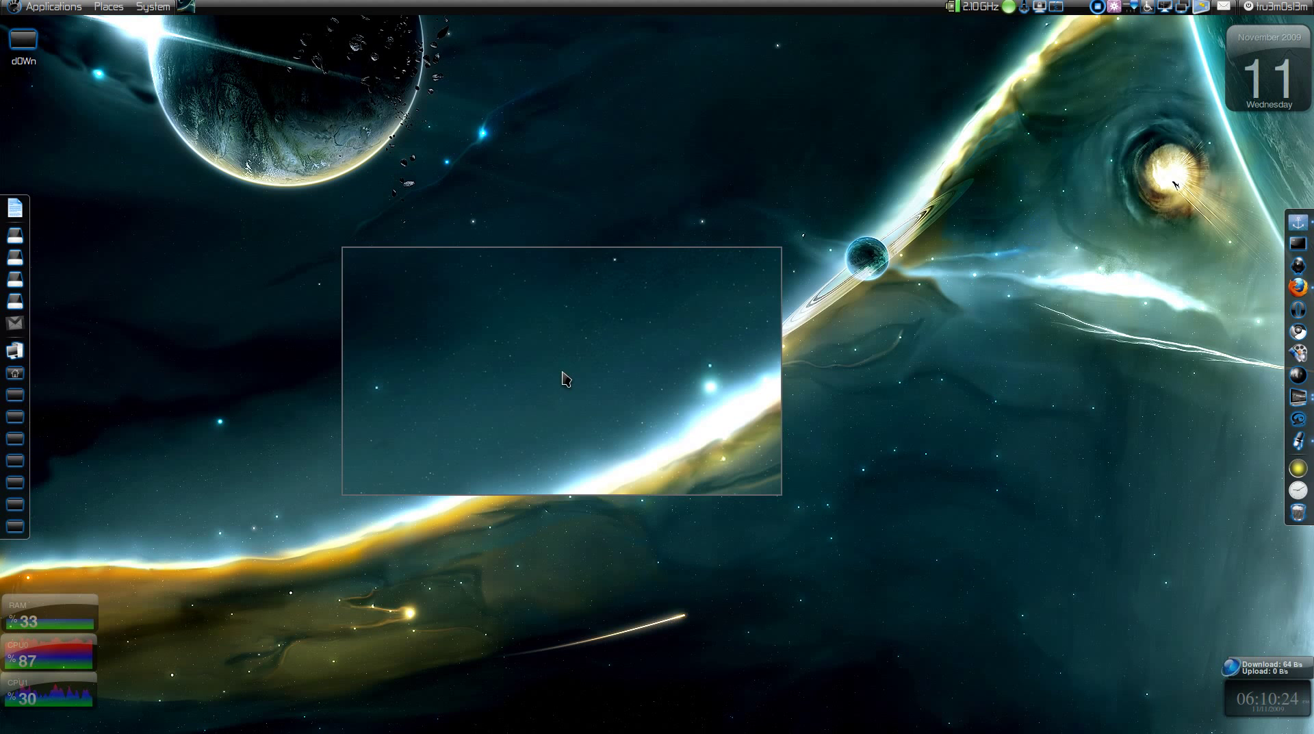
key(super+m)
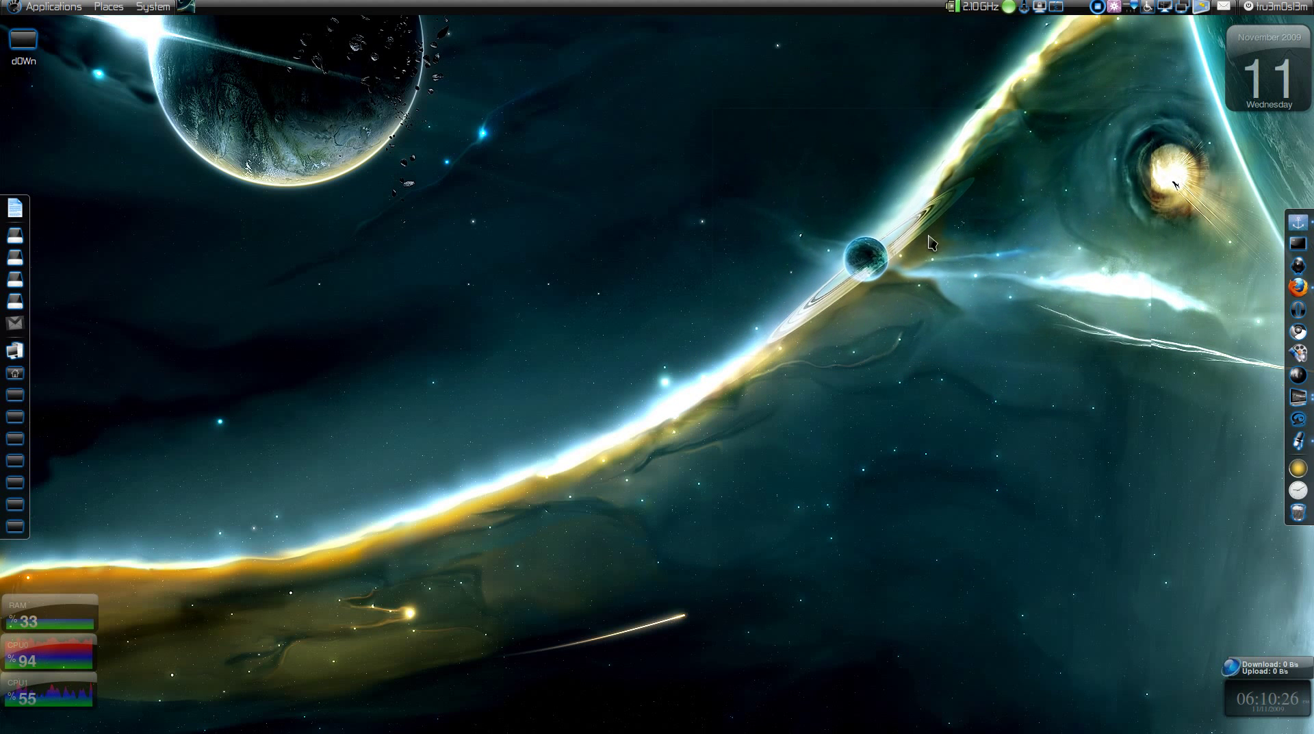
key(super+m)
key(super+m)
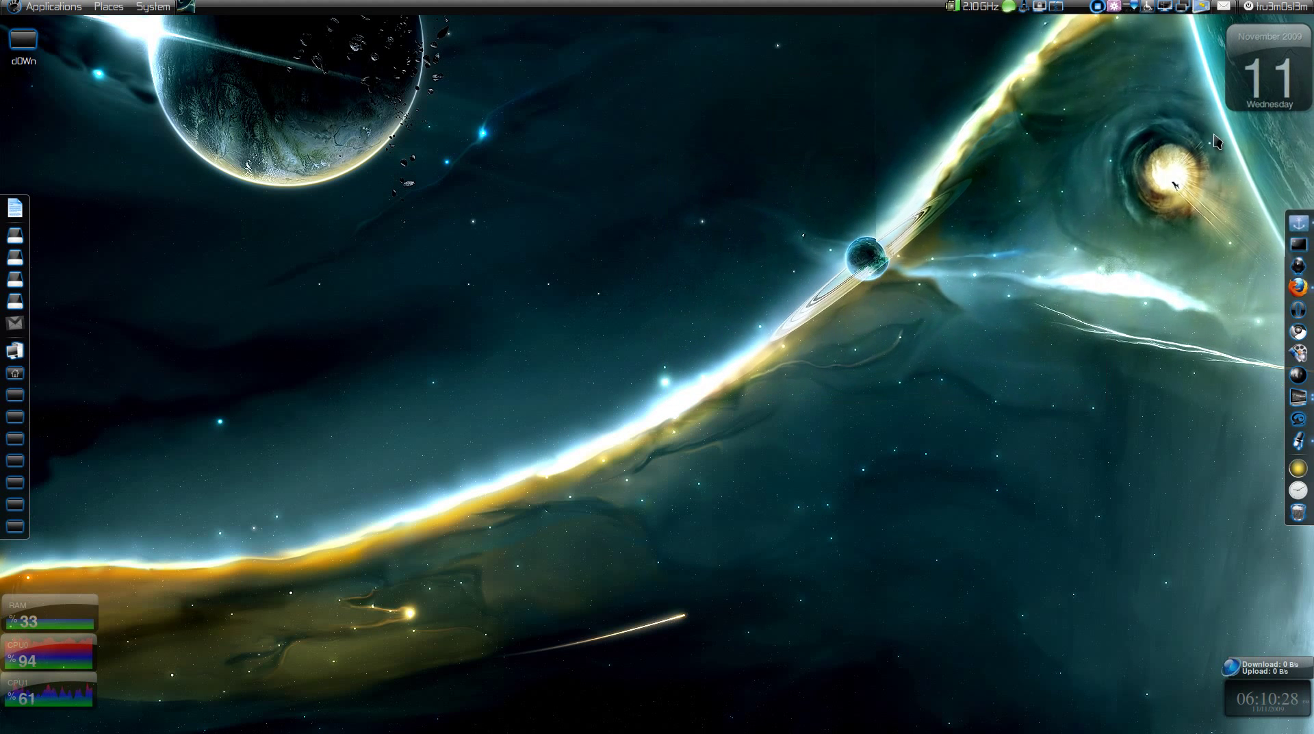